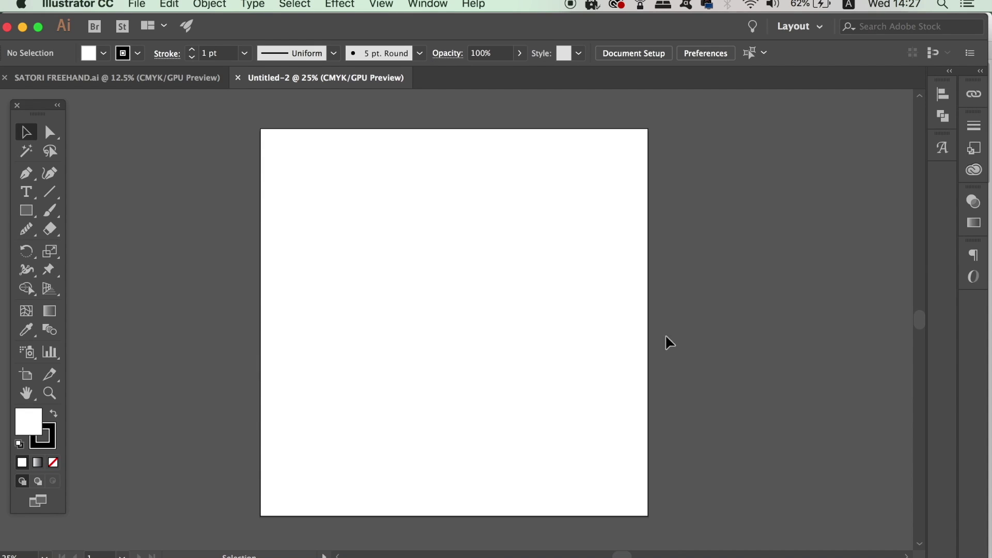
Set the Fill swatch to None in the blank Untitled-2 document.
{"action": "left_click", "coordinate": [53, 462]}
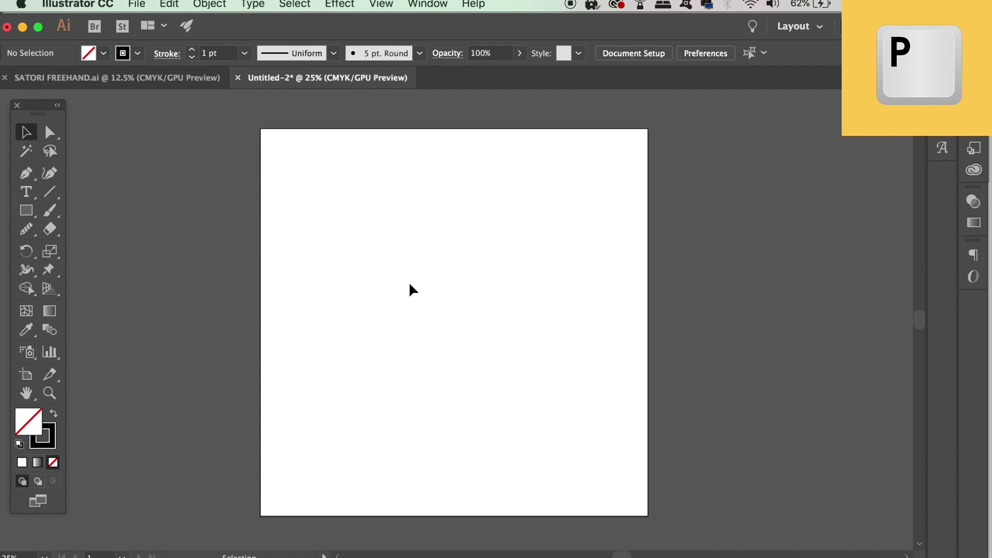
Draw a horizontal line across the top of the artboard with the Pen tool and give it a 7 pt stroke.
{"action": "key", "text": "p"}
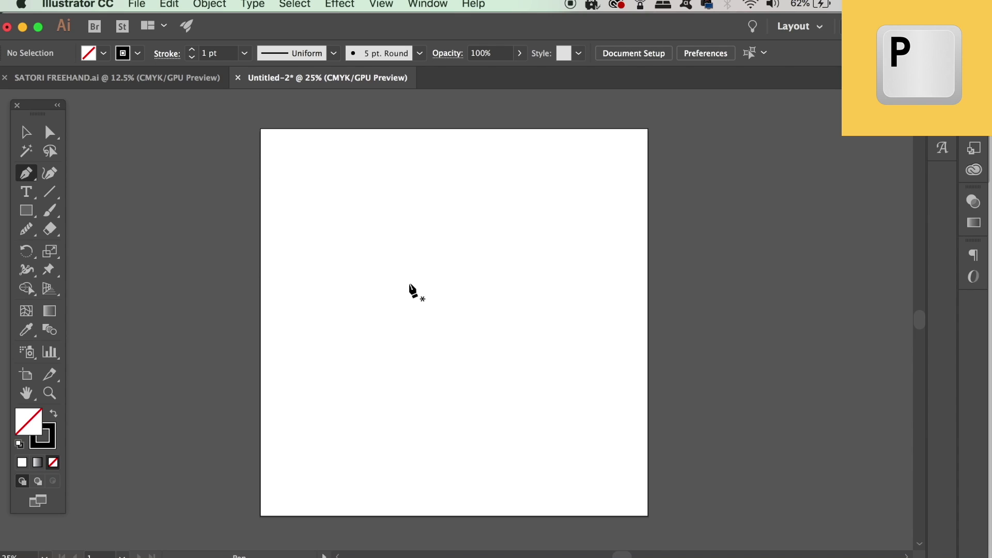
{"action": "left_click", "coordinate": [306, 172]}
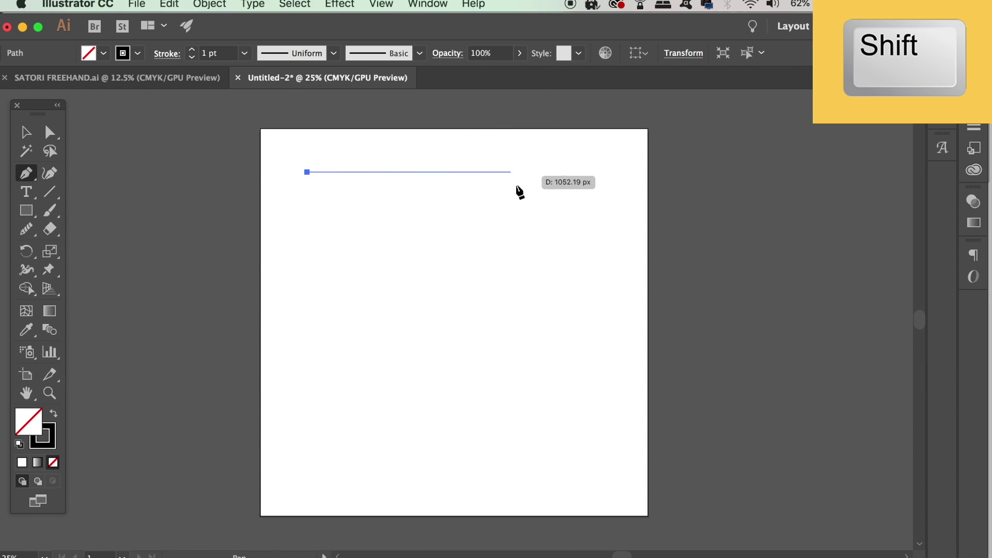
{"action": "left_click", "coordinate": [610, 178]}
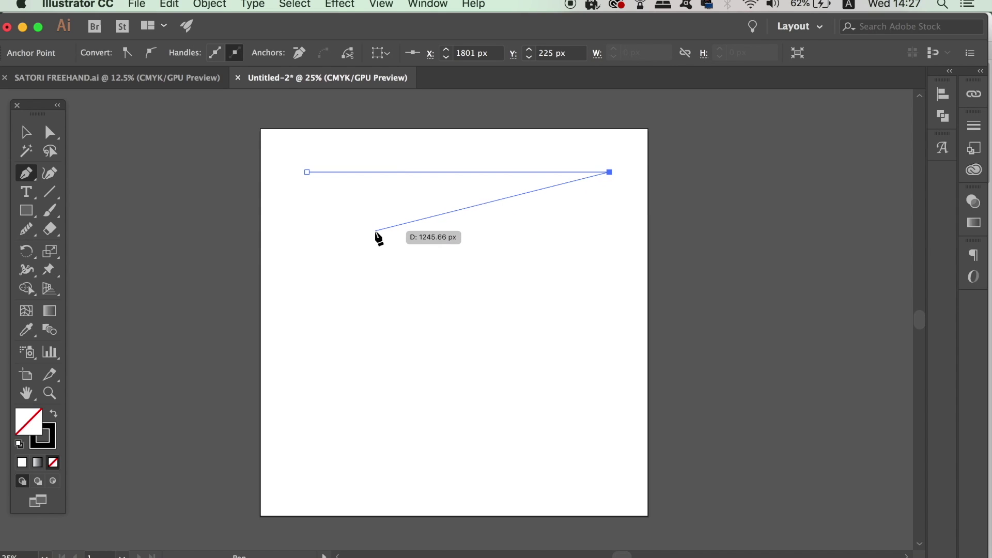
{"action": "key", "text": "v"}
{"action": "left_click", "coordinate": [393, 174]}
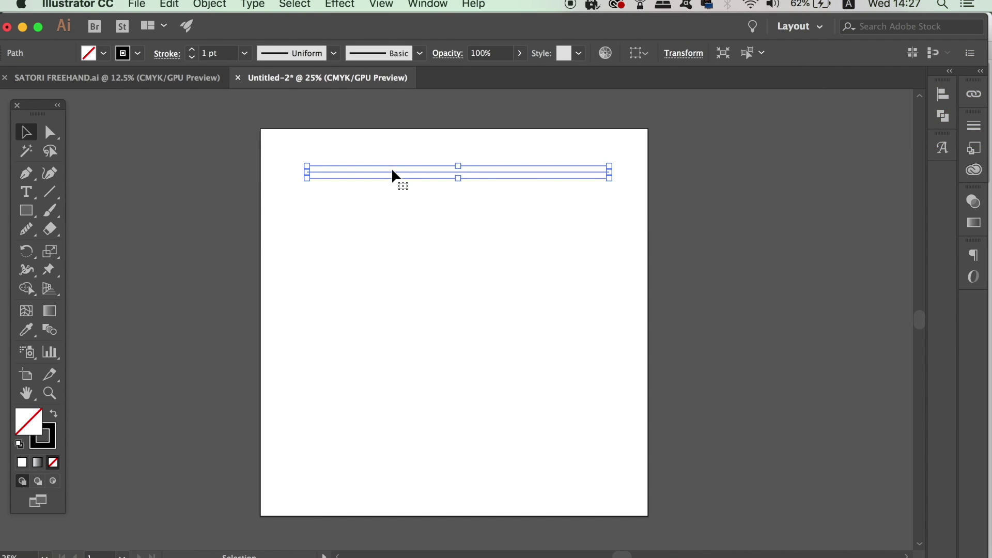
{"action": "left_click", "coordinate": [191, 50]}
{"action": "left_click", "coordinate": [192, 50]}
{"action": "left_click", "coordinate": [191, 49]}
{"action": "left_click", "coordinate": [192, 50]}
{"action": "left_click", "coordinate": [192, 50]}
{"action": "left_click", "coordinate": [192, 50]}
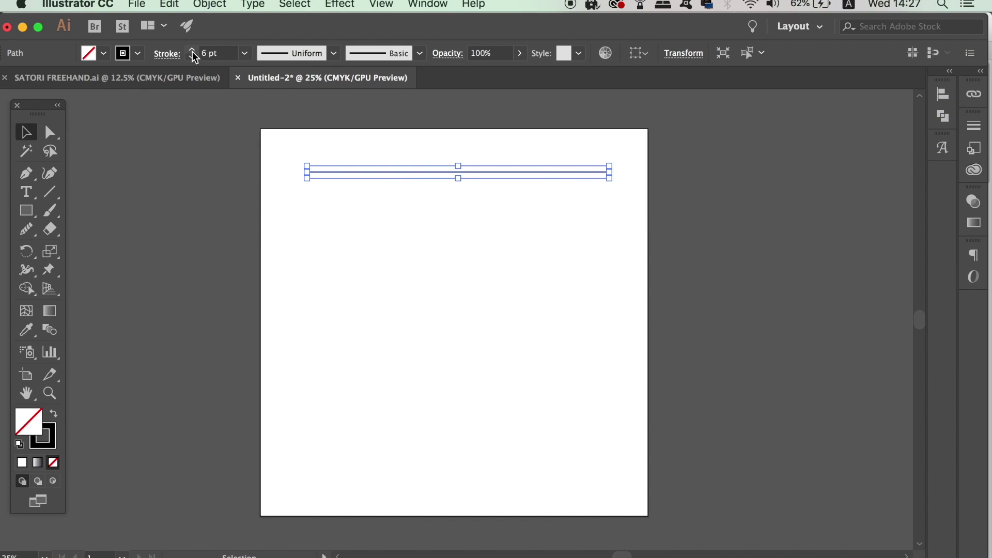
{"action": "left_click", "coordinate": [289, 123]}
Copy the line just below itself and repeat with Cmd+D to stack evenly spaced copies.
{"action": "left_click", "coordinate": [519, 177]}
{"action": "key", "text": "super+equal"}
{"action": "key", "text": "super+1"}
{"action": "left_click_drag", "start_coordinate": [722, 277], "coordinate": [769, 278]}
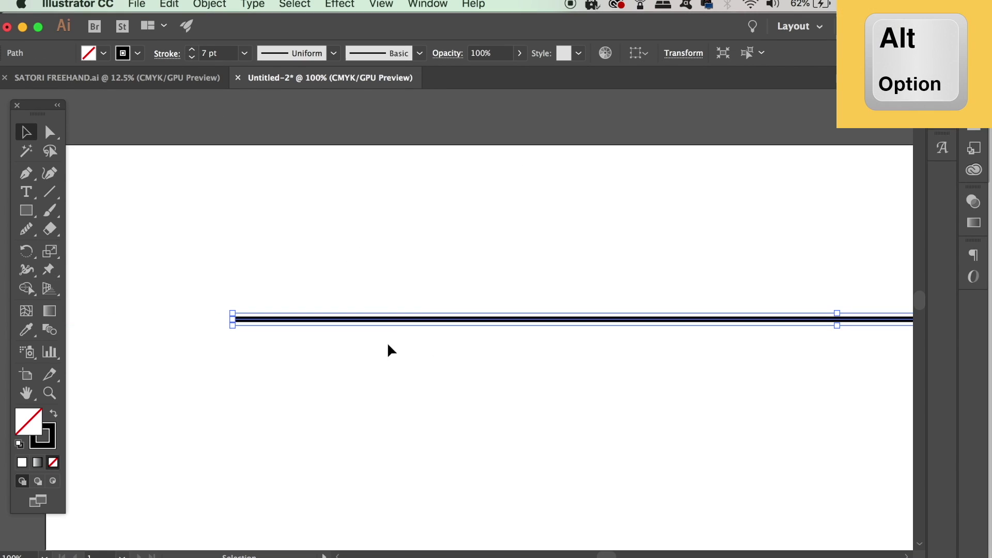
{"action": "left_click_drag", "start_coordinate": [372, 328], "coordinate": [372, 340]}
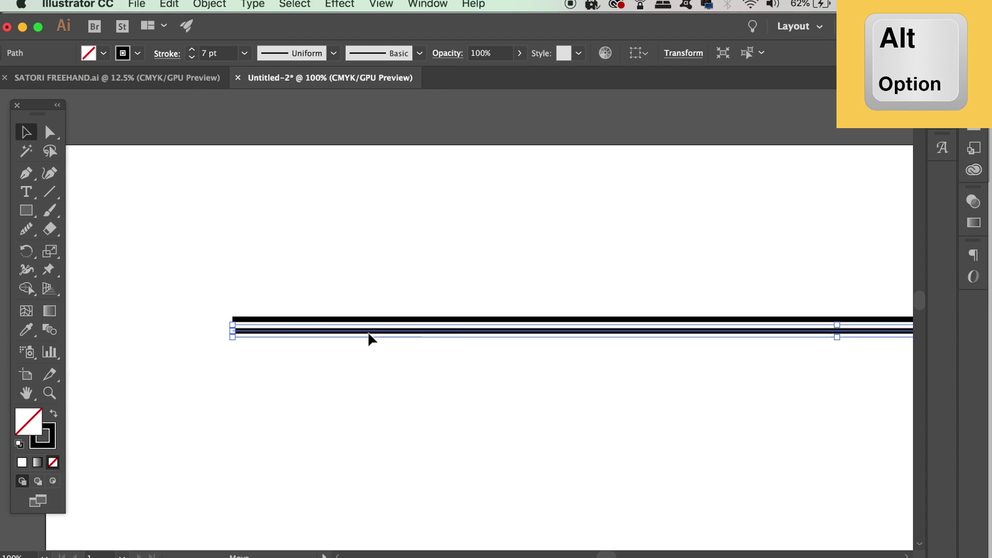
{"action": "key", "text": "super+minus"}
{"action": "key", "text": "super+minus"}
{"action": "key", "text": "super+minus"}
{"action": "key", "text": "super+minus"}
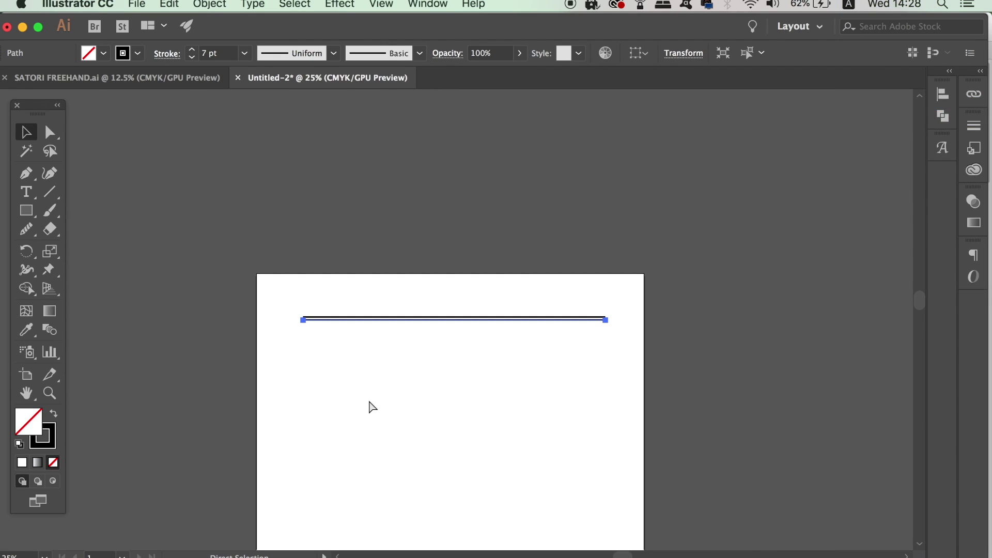
{"action": "key", "text": "super+d"}
{"action": "key", "text": "super+d"}
{"action": "key", "text": "super+d"}
{"action": "key", "text": "super+d"}
{"action": "key", "text": "super+d"}
{"action": "key", "text": "super+d"}
{"action": "key", "text": "super+d"}
{"action": "key", "text": "super+d"}
{"action": "key", "text": "super+d"}
{"action": "key", "text": "super+d"}
{"action": "key", "text": "super+d"}
{"action": "key", "text": "super+d"}
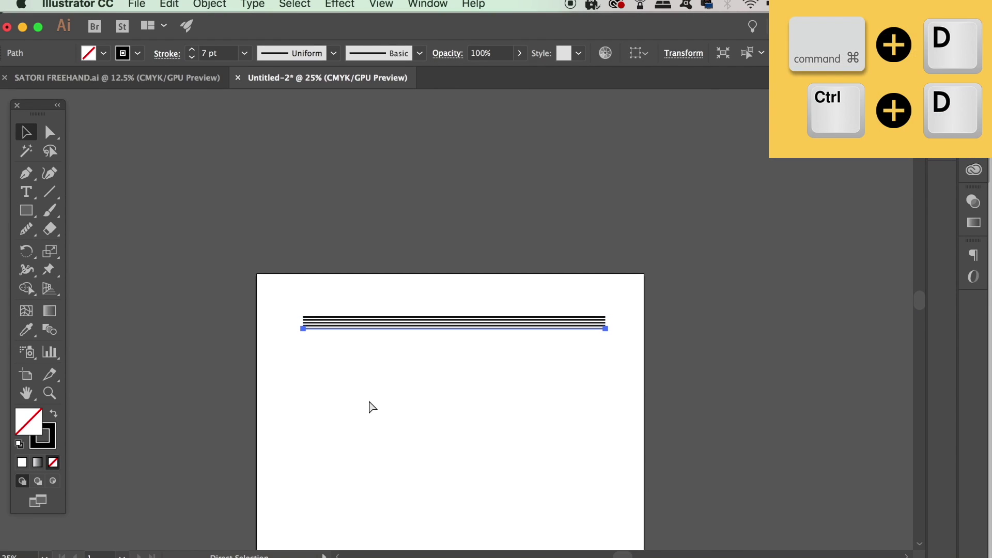
{"action": "key", "text": "super+d"}
{"action": "key", "text": "super+d"}
{"action": "key", "text": "super+d"}
{"action": "key", "text": "super+d"}
{"action": "key", "text": "super+d"}
{"action": "key", "text": "super+d"}
{"action": "key", "text": "super+d"}
{"action": "key", "text": "super+d"}
{"action": "key", "text": "super+d"}
{"action": "key", "text": "super+d"}
{"action": "key", "text": "super+d"}
{"action": "key", "text": "super+d"}
{"action": "key", "text": "super+d"}
{"action": "key", "text": "super+d"}
{"action": "key", "text": "super+d"}
{"action": "key", "text": "super+d"}
{"action": "key", "text": "super+d"}
{"action": "key", "text": "super+d"}
{"action": "key", "text": "super+d"}
{"action": "key", "text": "super+d"}
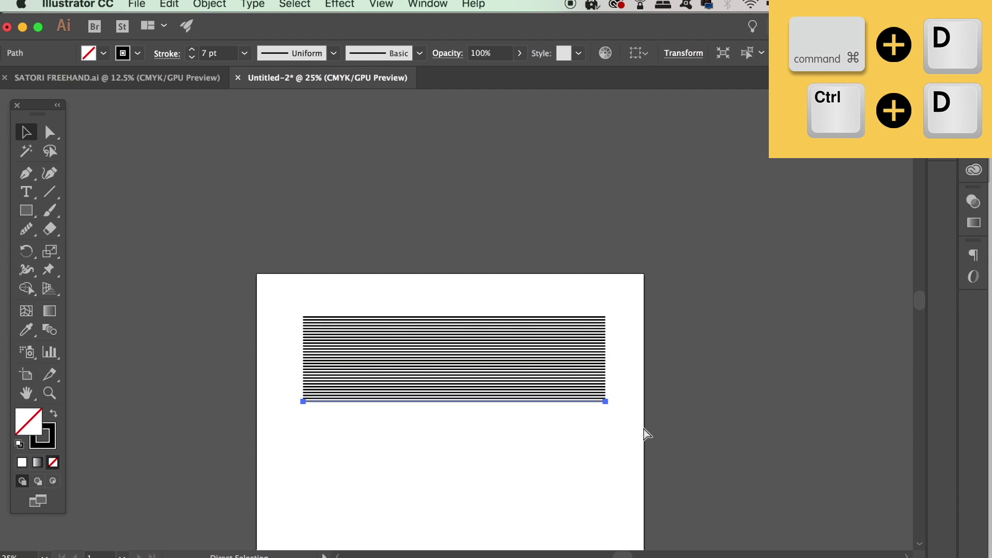
{"action": "key", "text": "super+d"}
{"action": "key", "text": "super+d"}
{"action": "key", "text": "super+d"}
{"action": "key", "text": "super+d"}
{"action": "key", "text": "super+d"}
{"action": "key", "text": "super+d"}
{"action": "key", "text": "super+d"}
{"action": "key", "text": "super+d"}
{"action": "key", "text": "super+d"}
{"action": "key", "text": "super+d"}
{"action": "key", "text": "super+d"}
{"action": "key", "text": "super+d"}
{"action": "key", "text": "super+d"}
{"action": "key", "text": "super+d"}
{"action": "key", "text": "super+d"}
{"action": "key", "text": "super+d"}
{"action": "key", "text": "super+d"}
{"action": "key", "text": "super+d"}
{"action": "key", "text": "super+d"}
{"action": "key", "text": "super+d"}
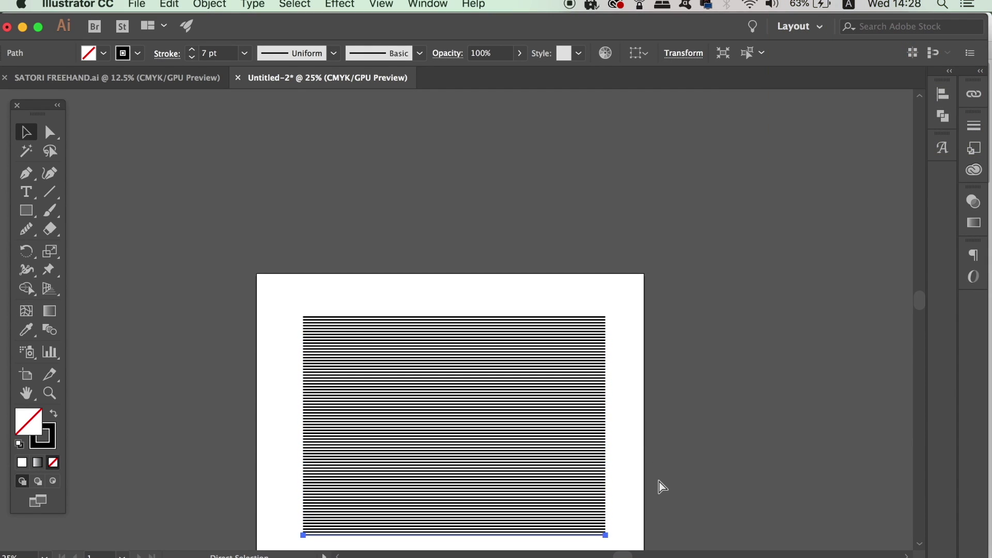
Drag the bottom line straight down below the artboard.
{"action": "key", "text": "space"}
{"action": "left_click_drag", "start_coordinate": [661, 474], "coordinate": [667, 298]}
{"action": "left_click", "coordinate": [700, 307]}
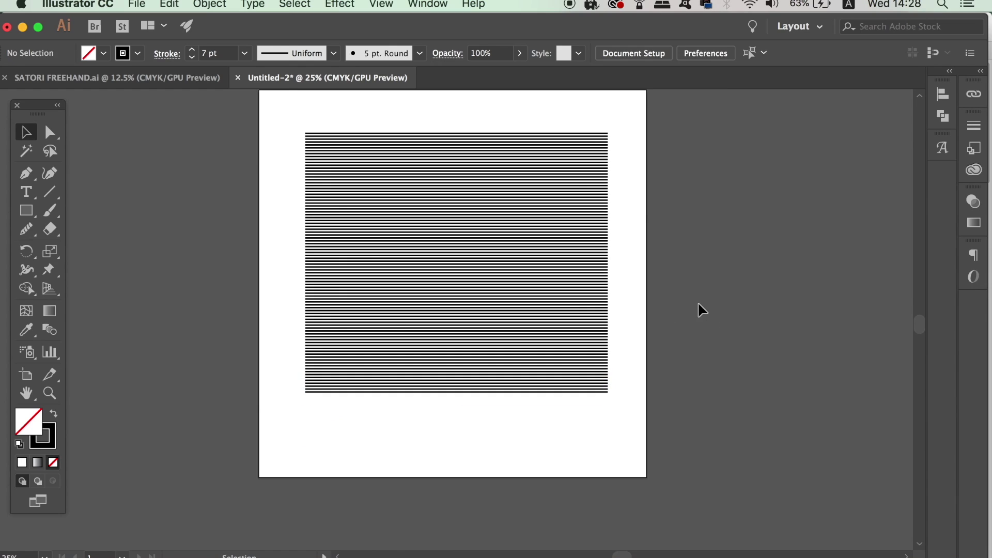
{"action": "key", "text": "super+minus"}
{"action": "key", "text": "super+equal"}
{"action": "key", "text": "space"}
{"action": "left_click_drag", "start_coordinate": [344, 185], "coordinate": [332, 220]}
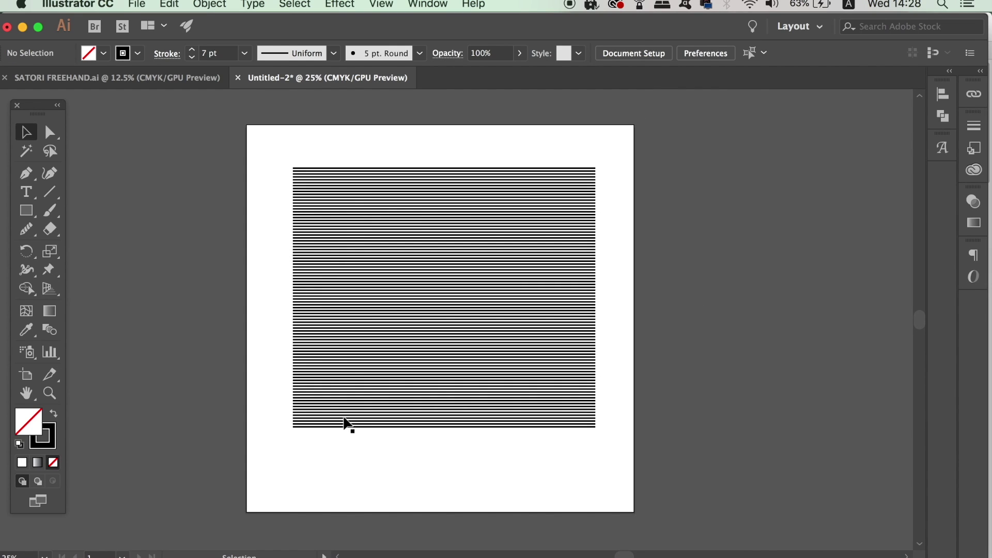
{"action": "key", "text": "super+a"}
{"action": "left_click", "coordinate": [199, 221]}
{"action": "key", "text": "super+minus"}
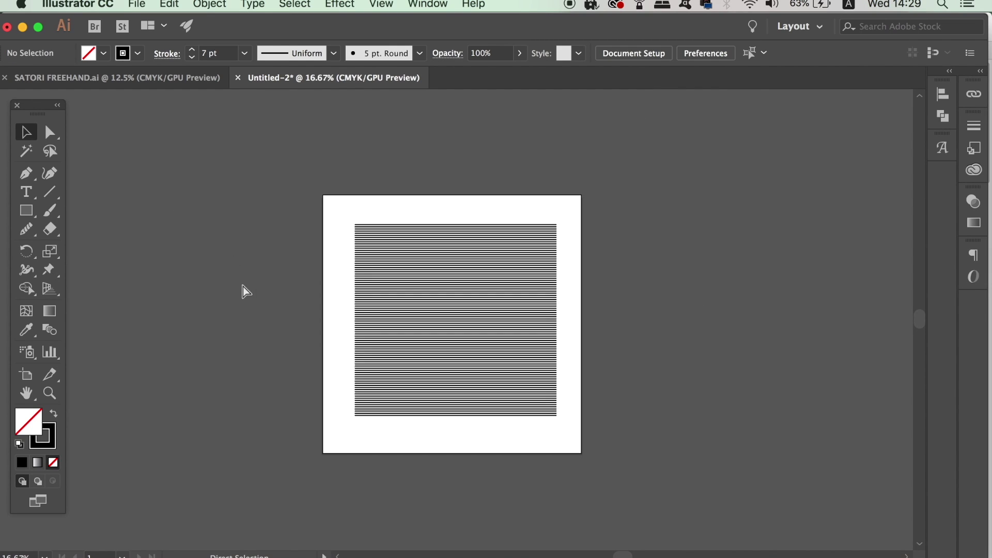
{"action": "scroll", "coordinate": [245, 291], "scroll_direction": "down", "scroll_amount": 5}
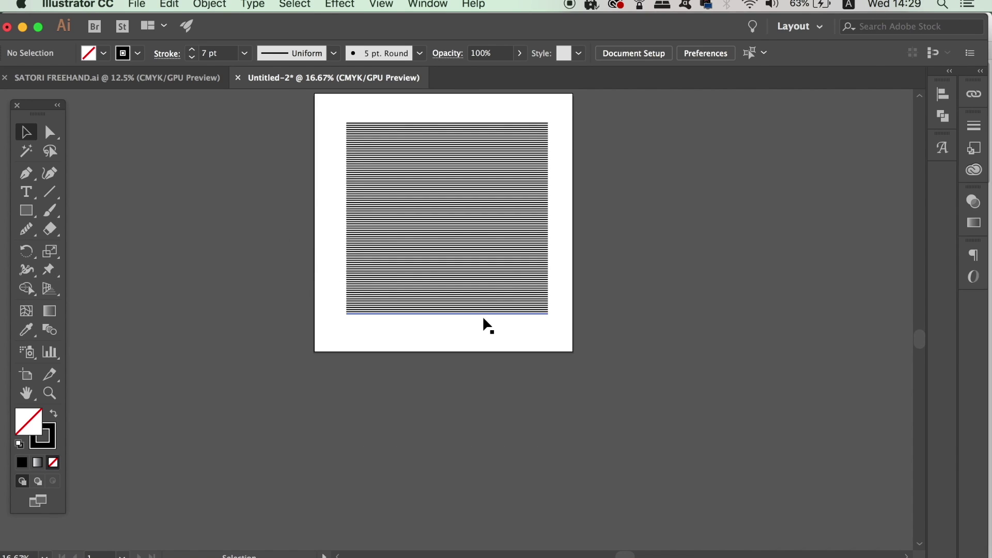
{"action": "left_click_drag", "start_coordinate": [483, 317], "coordinate": [484, 366]}
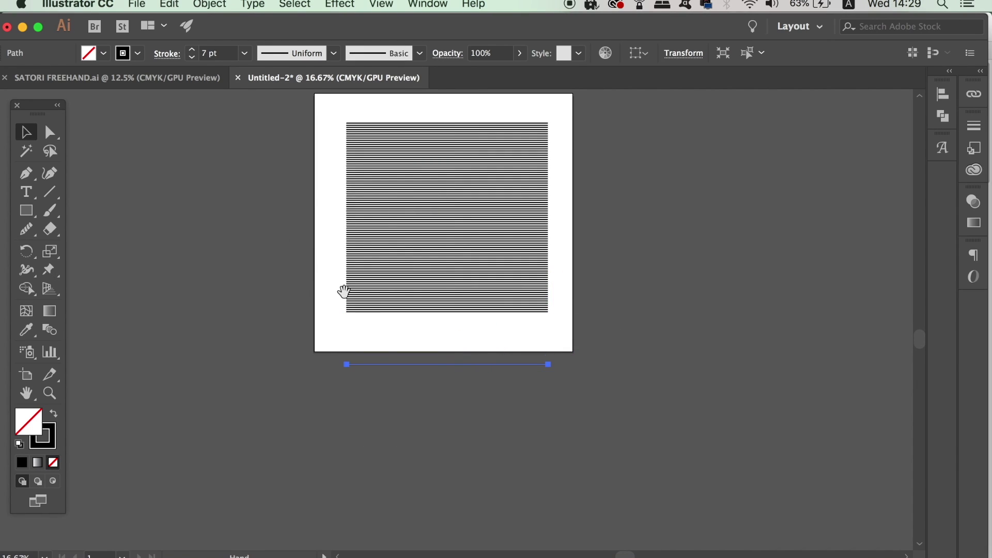
{"action": "left_click_drag", "start_coordinate": [334, 286], "coordinate": [332, 316]}
Select all the lines and distribute their vertical centres evenly.
{"action": "left_click", "coordinate": [260, 144]}
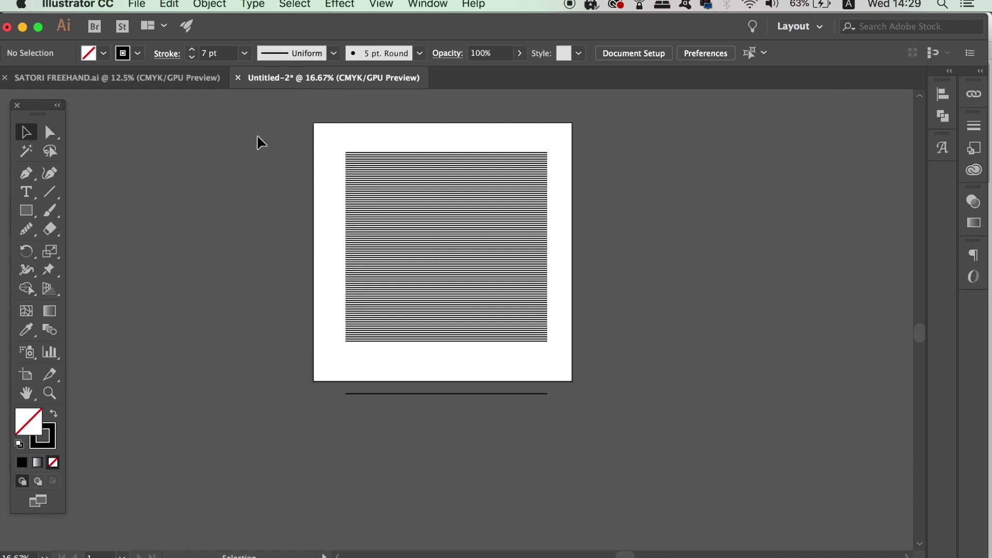
{"action": "key", "text": "super+a"}
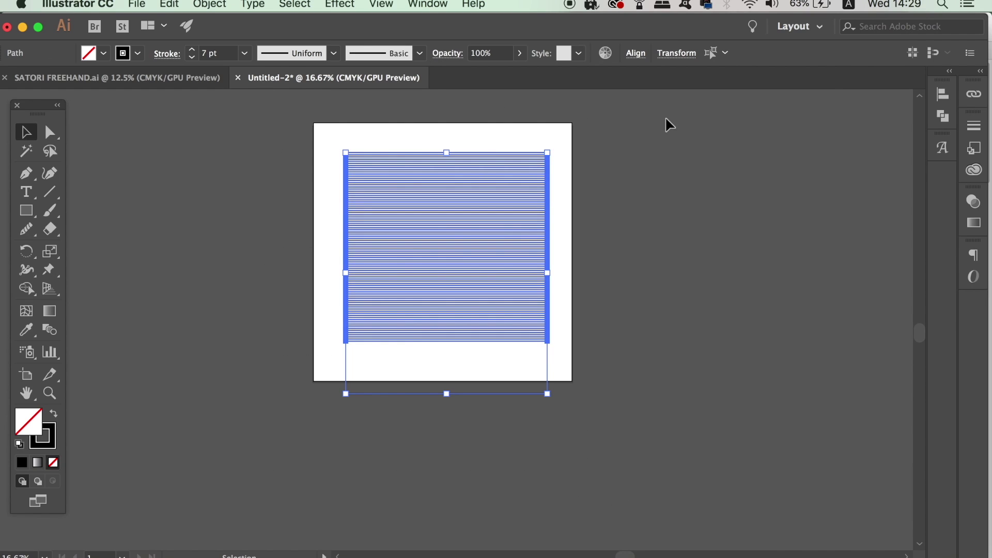
{"action": "left_click", "coordinate": [636, 54]}
{"action": "left_click", "coordinate": [504, 147]}
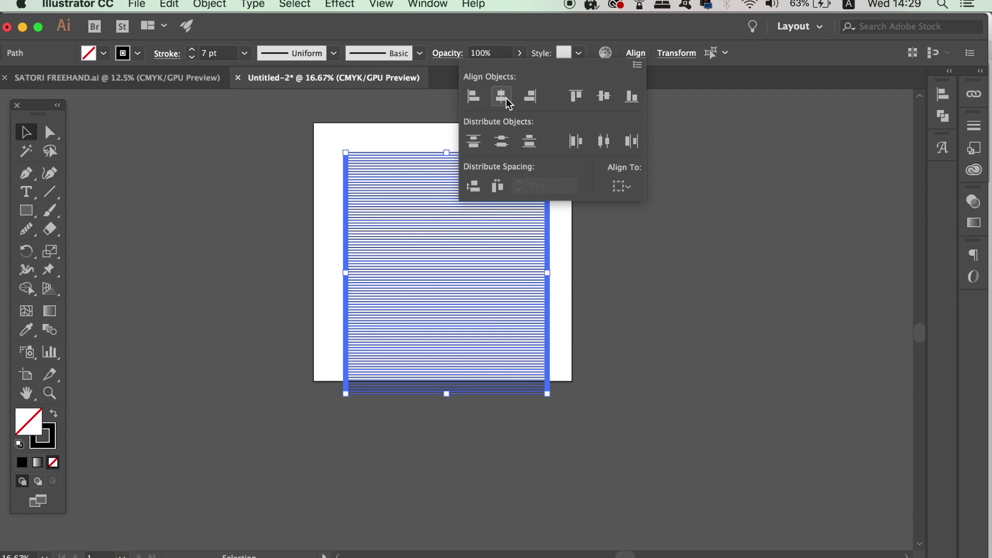
{"action": "left_click", "coordinate": [275, 261]}
Move the lines back onto the artboard and reduce their stroke to 6 pt.
{"action": "scroll", "coordinate": [275, 261], "scroll_direction": "up", "scroll_amount": 2}
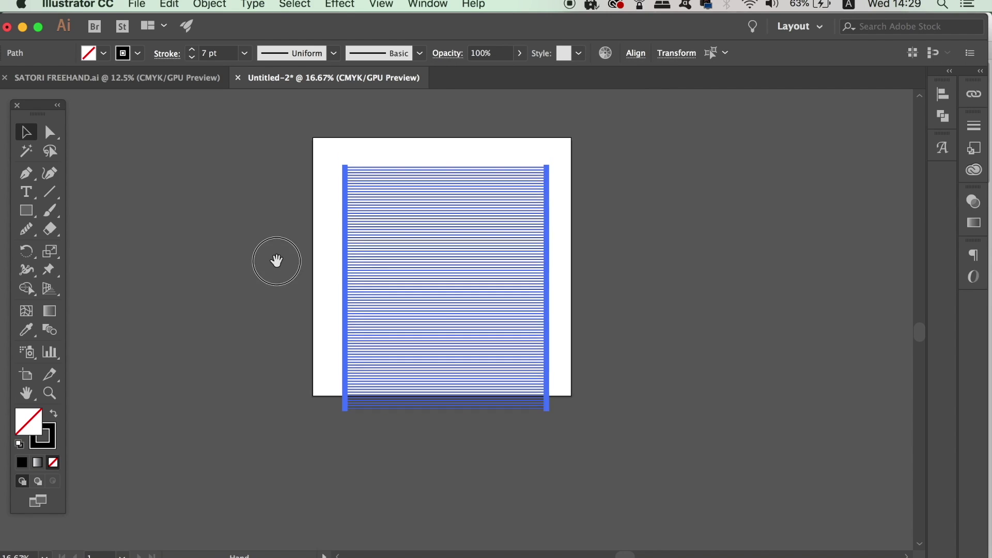
{"action": "left_click_drag", "start_coordinate": [392, 303], "coordinate": [392, 283]}
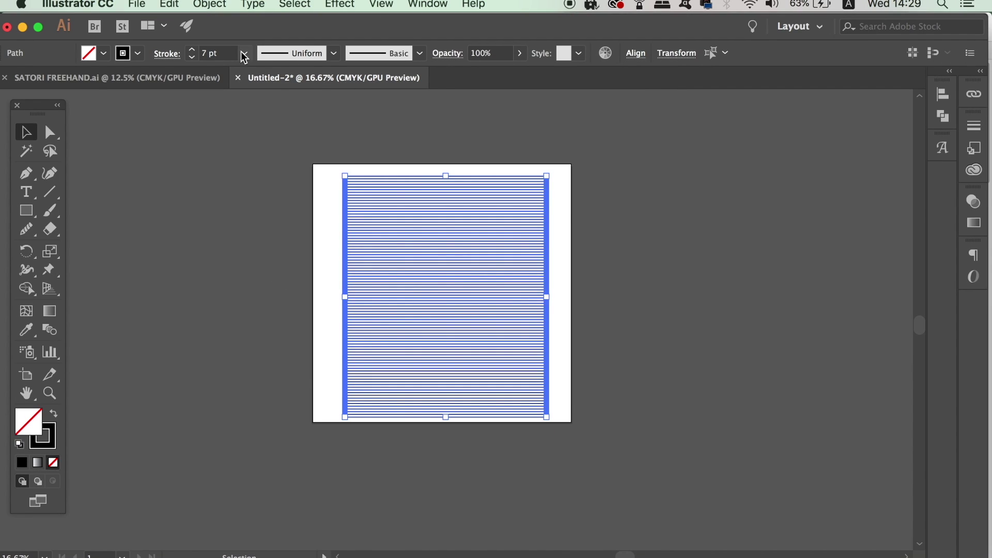
{"action": "left_click", "coordinate": [192, 57]}
{"action": "left_click", "coordinate": [232, 198]}
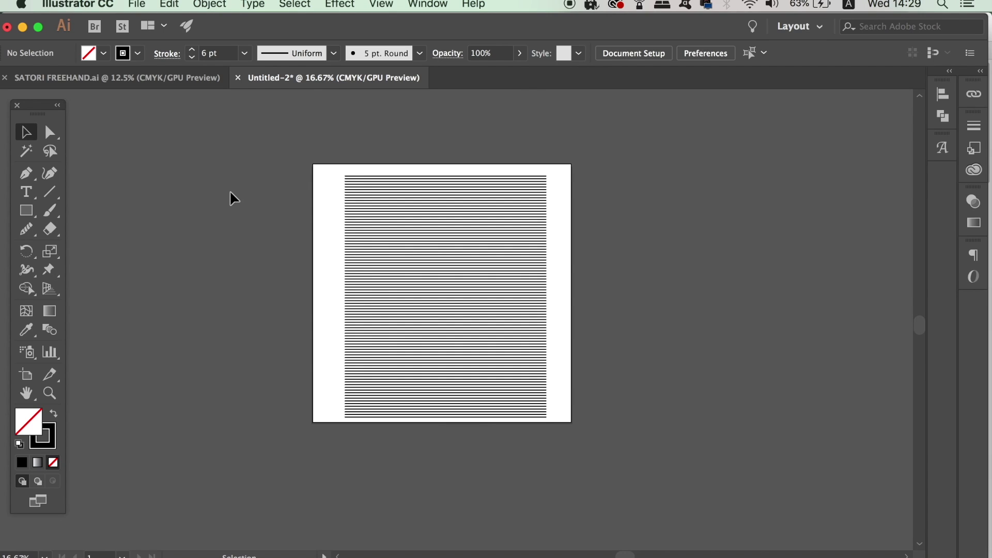
{"action": "key", "text": "super+equal"}
Outline the selected line strokes into filled shapes and bring up Object > Envelope Distort.
{"action": "scroll", "coordinate": [233, 217], "scroll_direction": "up", "scroll_amount": 3}
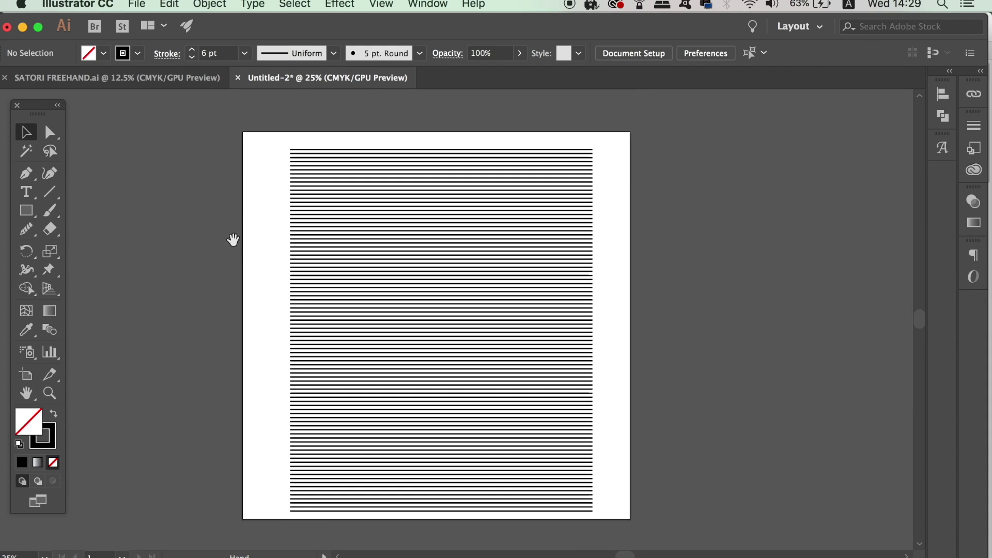
{"action": "left_click_drag", "start_coordinate": [177, 137], "coordinate": [671, 527]}
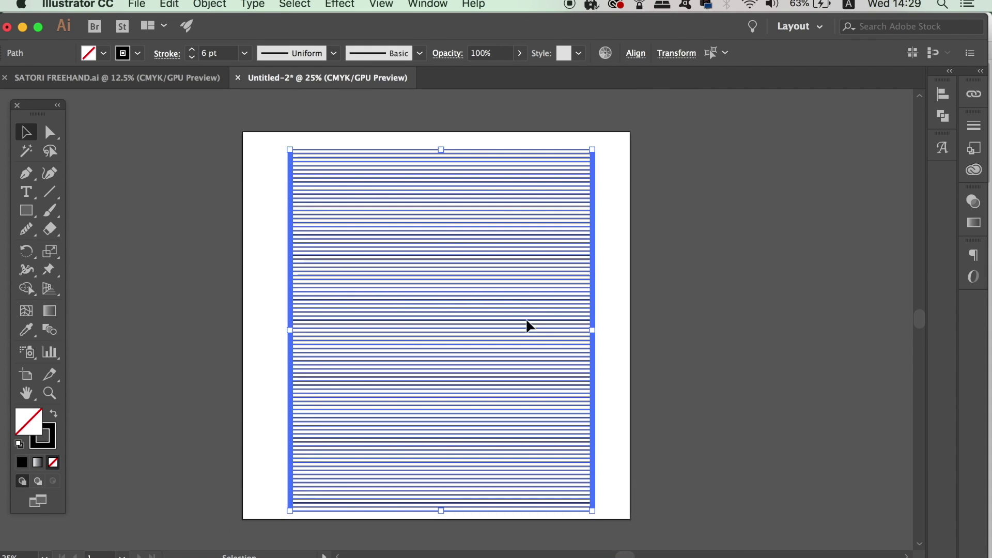
{"action": "left_click", "coordinate": [210, 5]}
{"action": "mouse_move", "coordinate": [270, 333]}
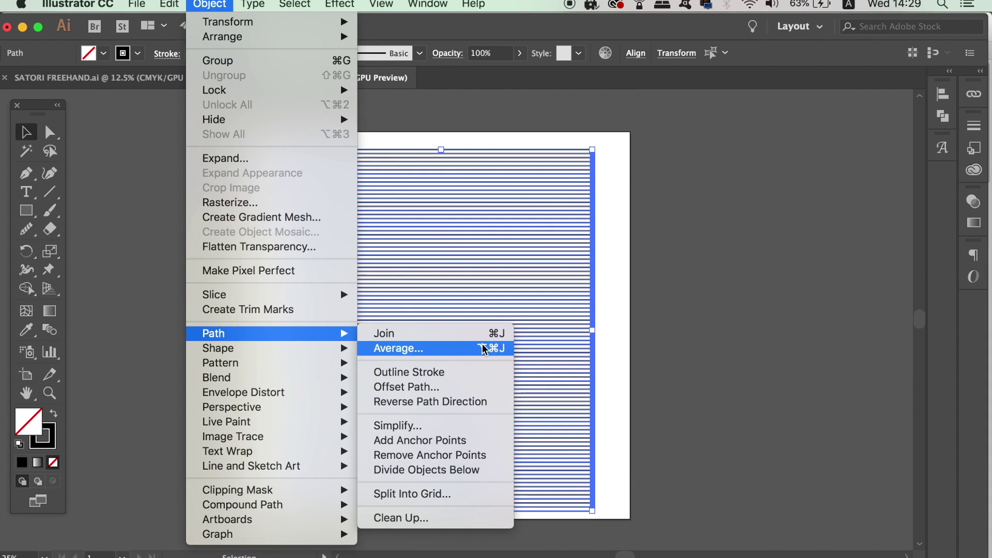
{"action": "left_click", "coordinate": [464, 379]}
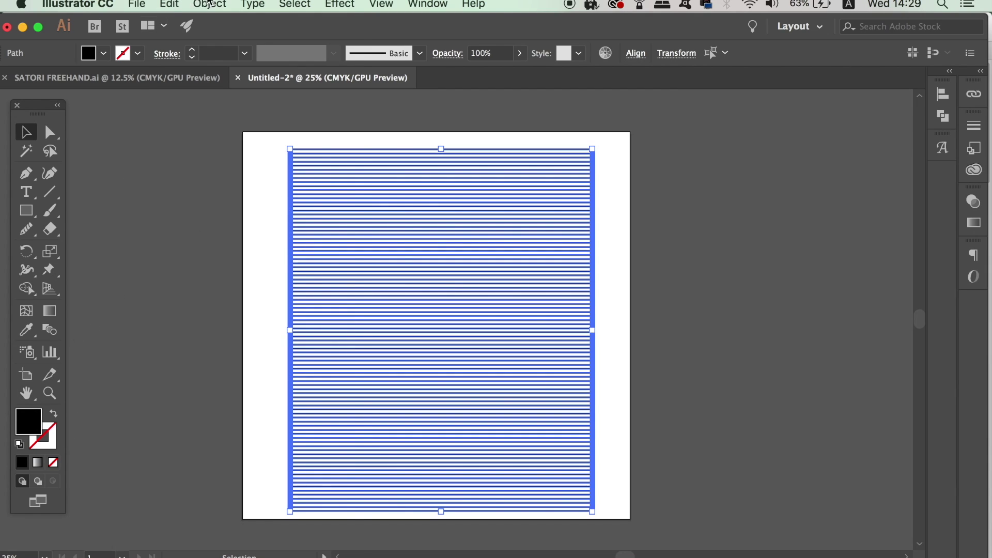
{"action": "left_click", "coordinate": [209, 3]}
{"action": "mouse_move", "coordinate": [259, 392]}
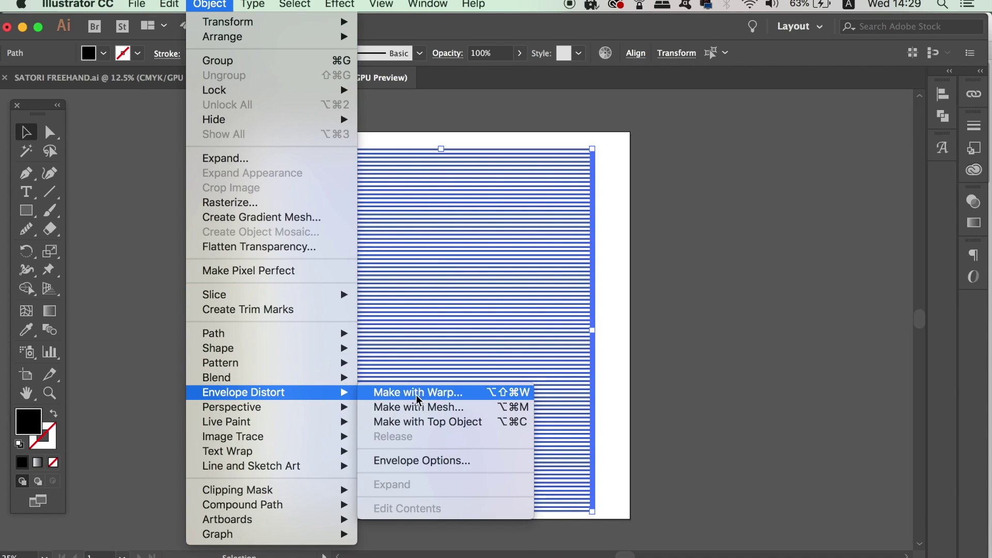
Apply Make with Mesh with 3 rows and 3 columns, previewing before confirming.
{"action": "left_click", "coordinate": [455, 412]}
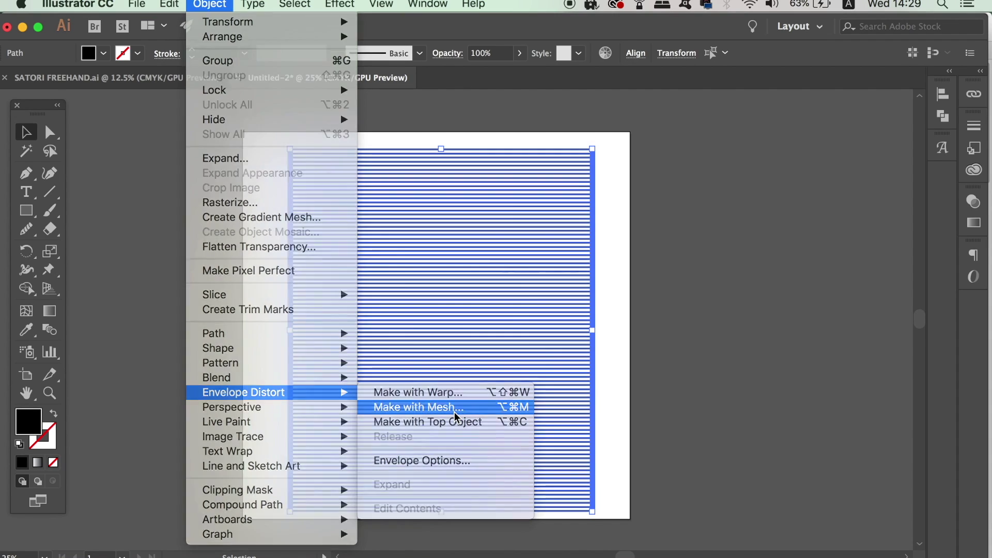
{"action": "left_click_drag", "start_coordinate": [499, 215], "coordinate": [785, 176]}
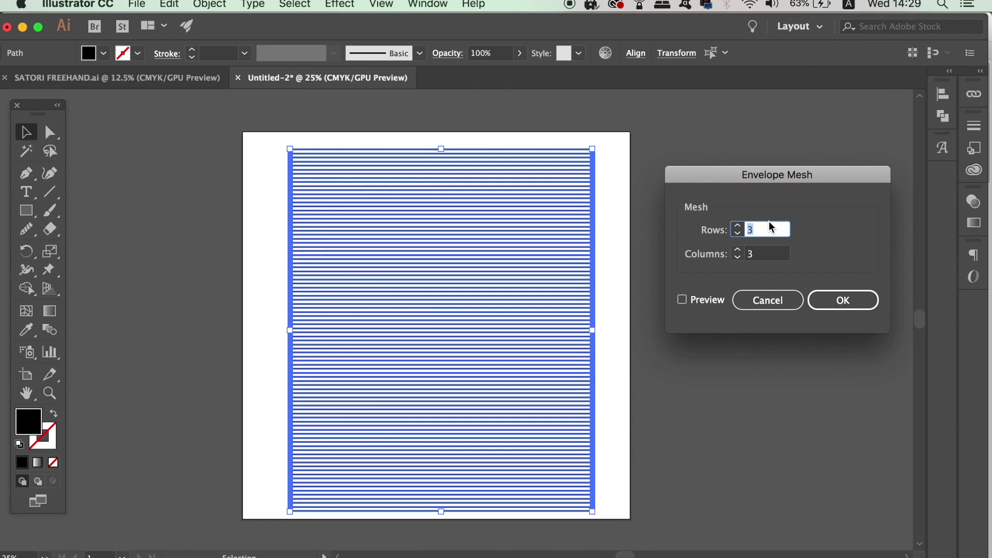
{"action": "left_click", "coordinate": [689, 303]}
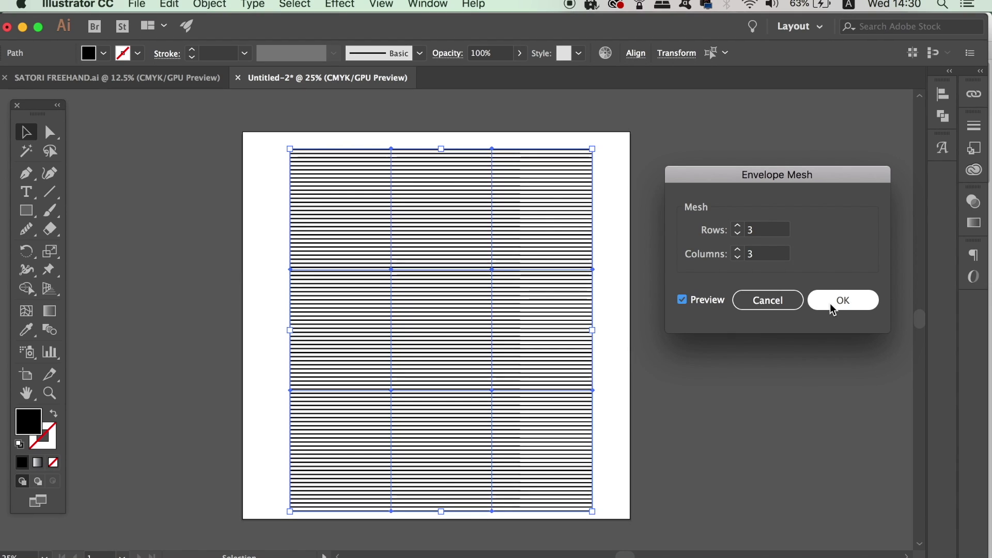
{"action": "left_click", "coordinate": [833, 304]}
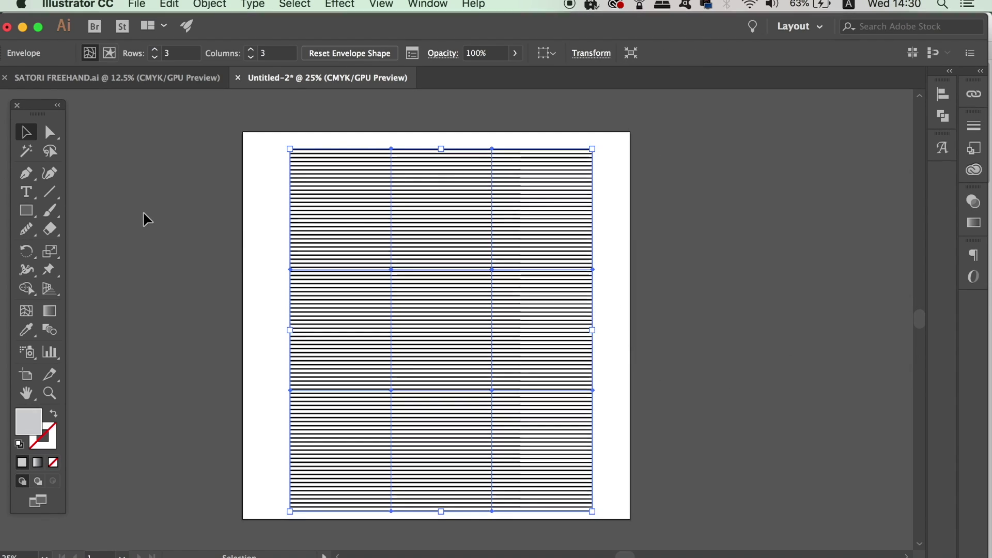
Drag the middle and right mesh points with Direct Selection to bend the lines into waves.
{"action": "key", "text": "a"}
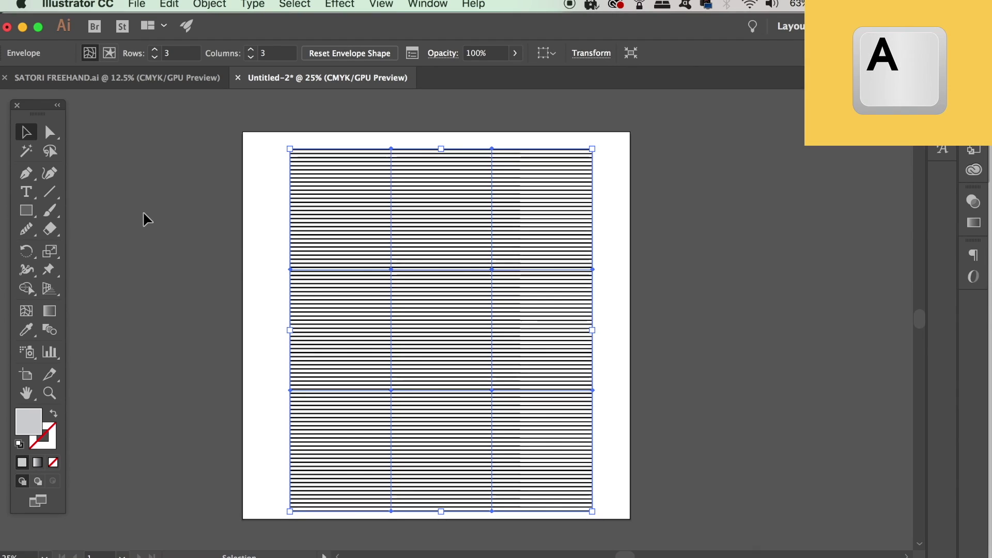
{"action": "left_click_drag", "start_coordinate": [491, 269], "coordinate": [510, 335]}
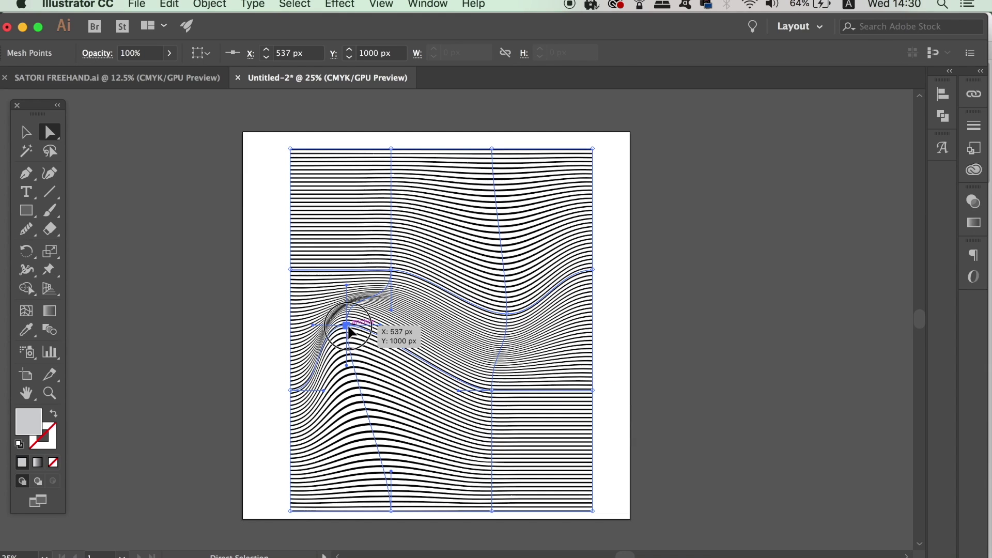
{"action": "left_click_drag", "start_coordinate": [348, 332], "coordinate": [360, 344]}
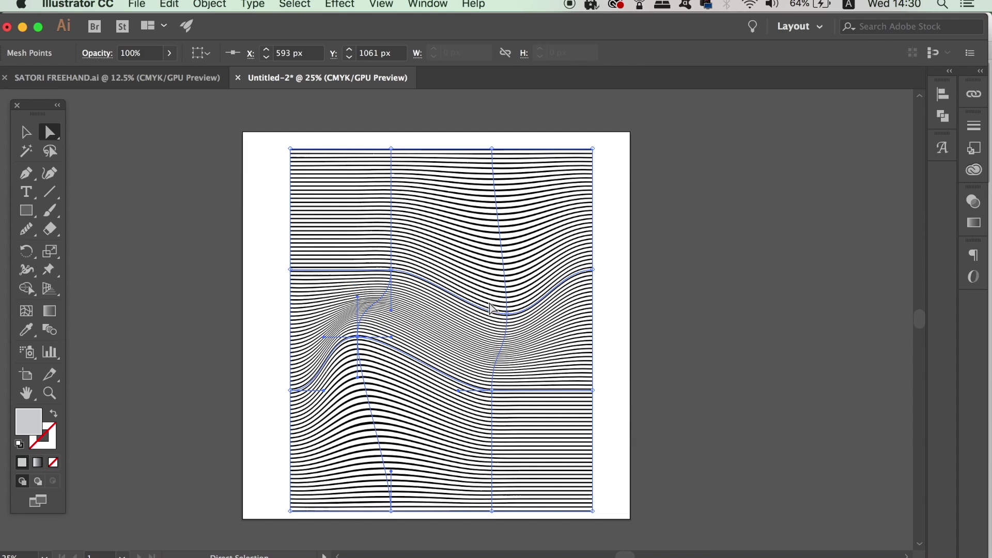
{"action": "left_click_drag", "start_coordinate": [506, 313], "coordinate": [518, 320]}
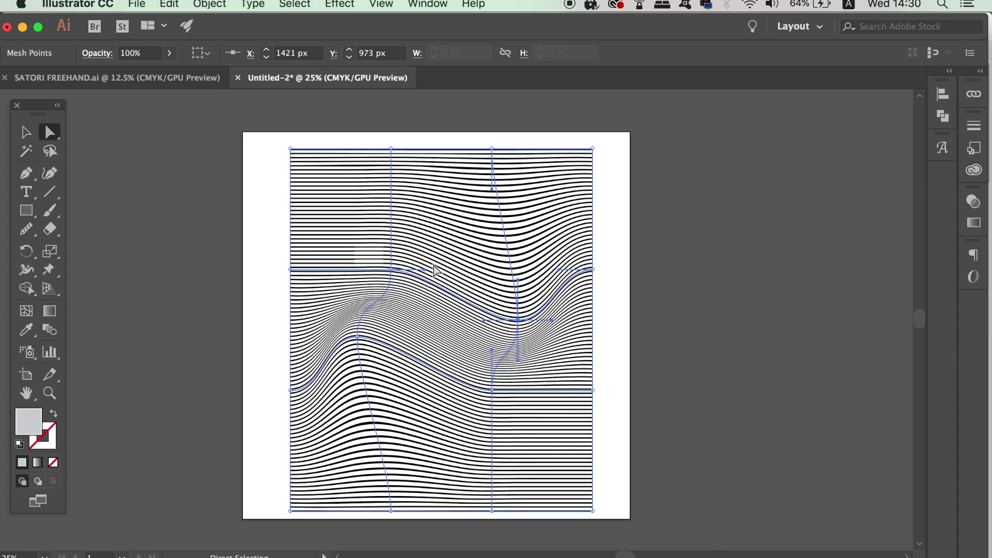
Deselect and inspect the wavy artwork with the mesh outline hidden.
{"action": "left_click", "coordinate": [428, 278]}
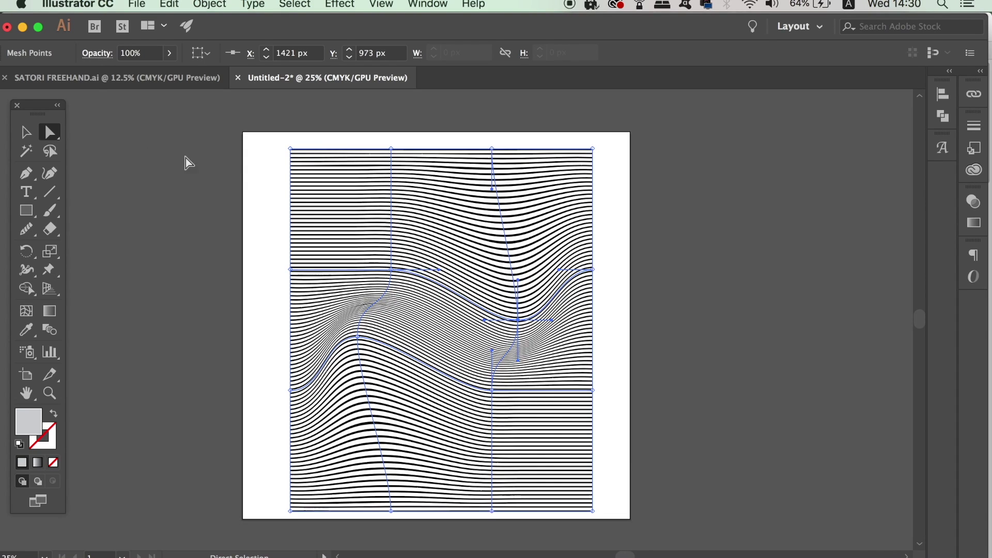
{"action": "left_click", "coordinate": [155, 160]}
{"action": "key", "text": "super+minus"}
{"action": "key", "text": "super+minus"}
{"action": "key", "text": "super+minus"}
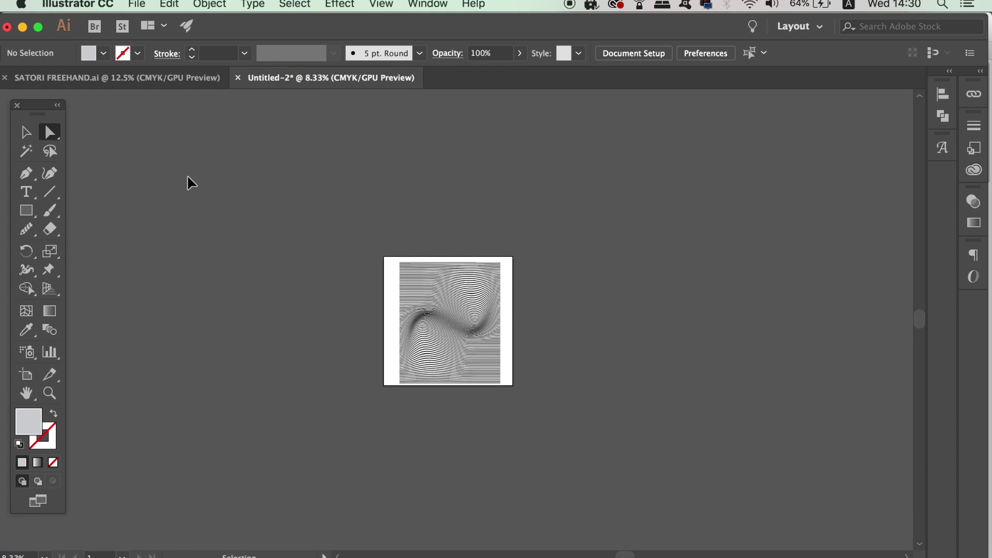
{"action": "key", "text": "super+equal"}
{"action": "key", "text": "super+equal"}
{"action": "key", "text": "space"}
{"action": "left_click_drag", "start_coordinate": [208, 239], "coordinate": [196, 213]}
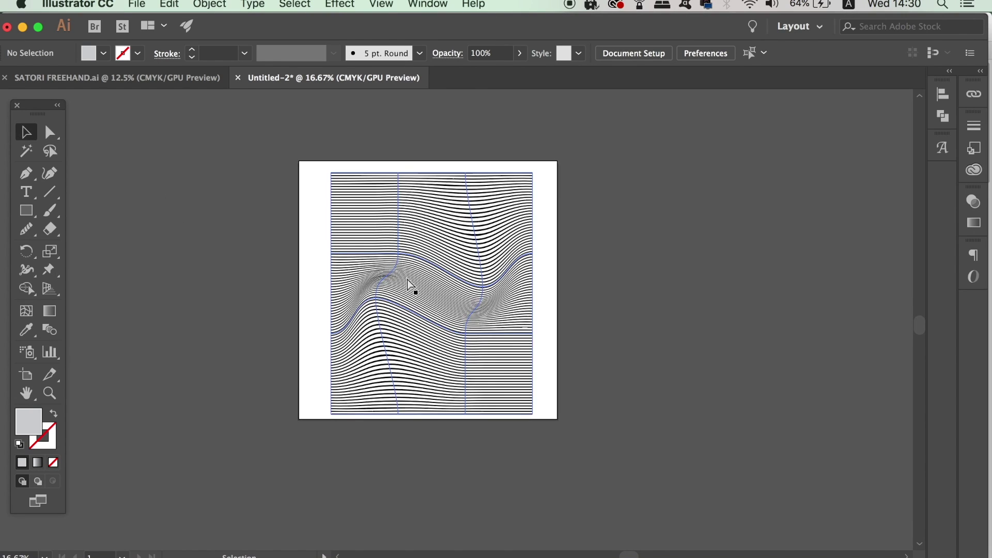
{"action": "key", "text": "super+equal"}
{"action": "scroll", "coordinate": [416, 346], "scroll_direction": "up", "scroll_amount": 3}
{"action": "left_click", "coordinate": [417, 396]}
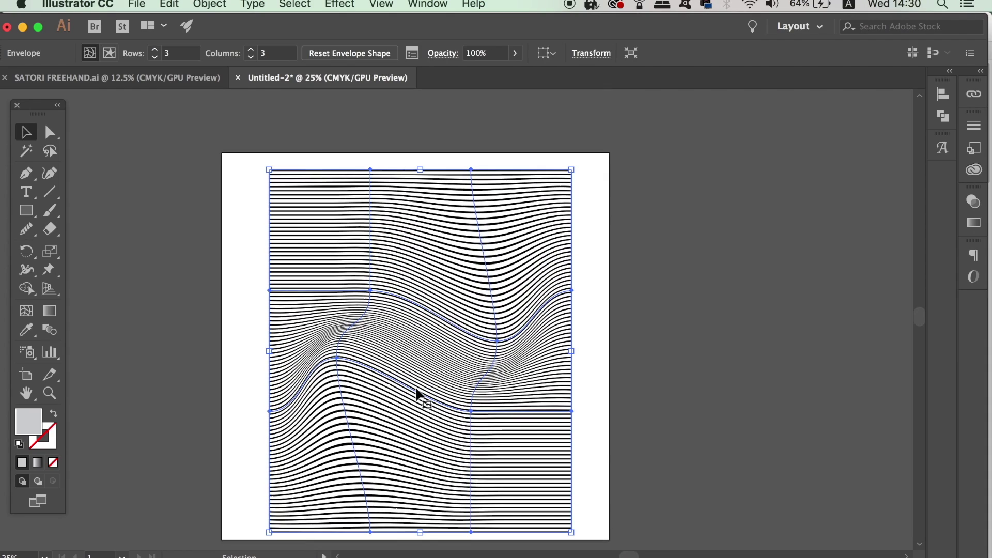
{"action": "key", "text": "super+h"}
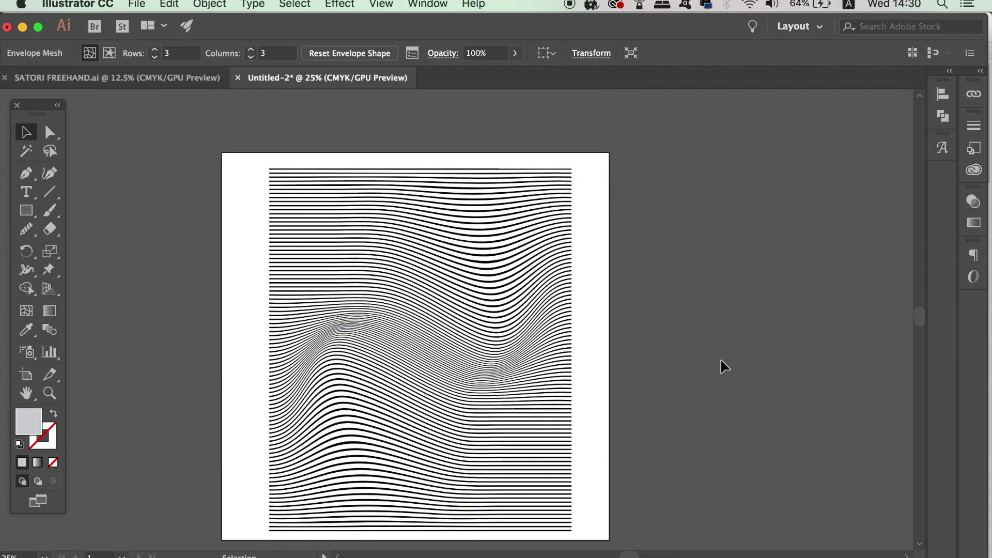
{"action": "left_click", "coordinate": [723, 366]}
{"action": "left_click_drag", "start_coordinate": [696, 330], "coordinate": [671, 310]}
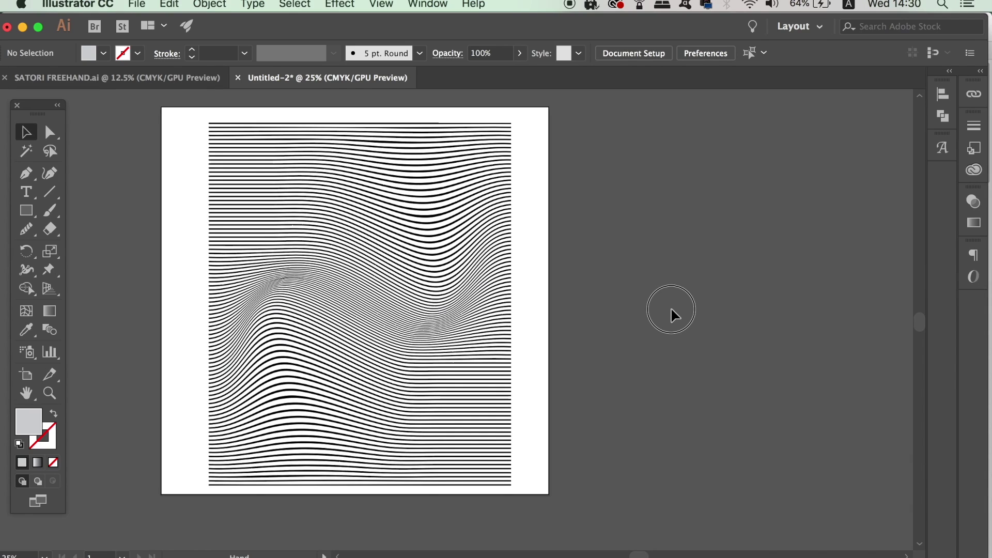
Drag the wavy artwork off to the right and draw a 2009 px square over the artboard.
{"action": "mouse_move", "coordinate": [439, 395]}
{"action": "left_mouse_down"}
{"action": "mouse_move", "coordinate": [822, 396]}
{"action": "mouse_move", "coordinate": [821, 382]}
{"action": "left_mouse_up"}
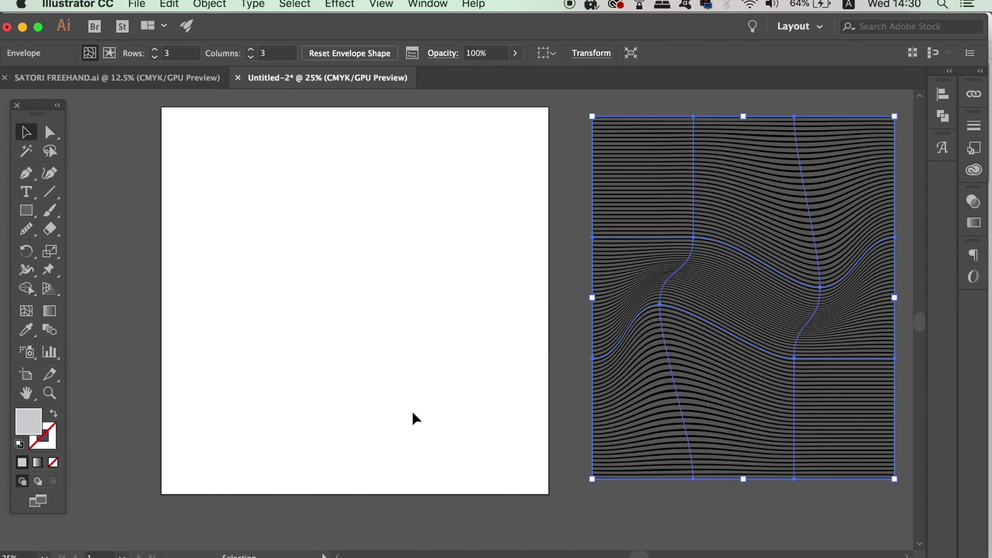
{"action": "left_click", "coordinate": [413, 411]}
{"action": "key", "text": "m"}
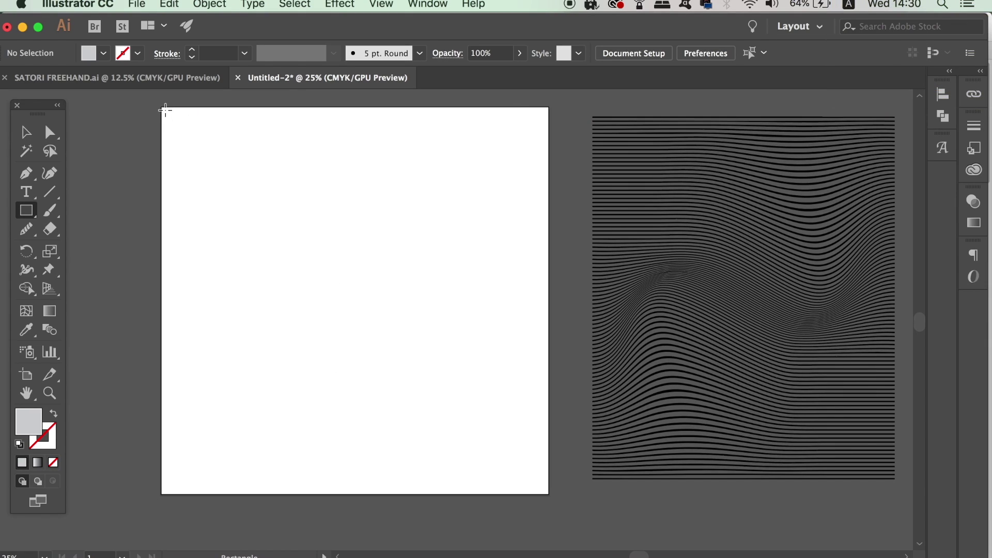
{"action": "left_click_drag", "start_coordinate": [162, 107], "coordinate": [550, 493]}
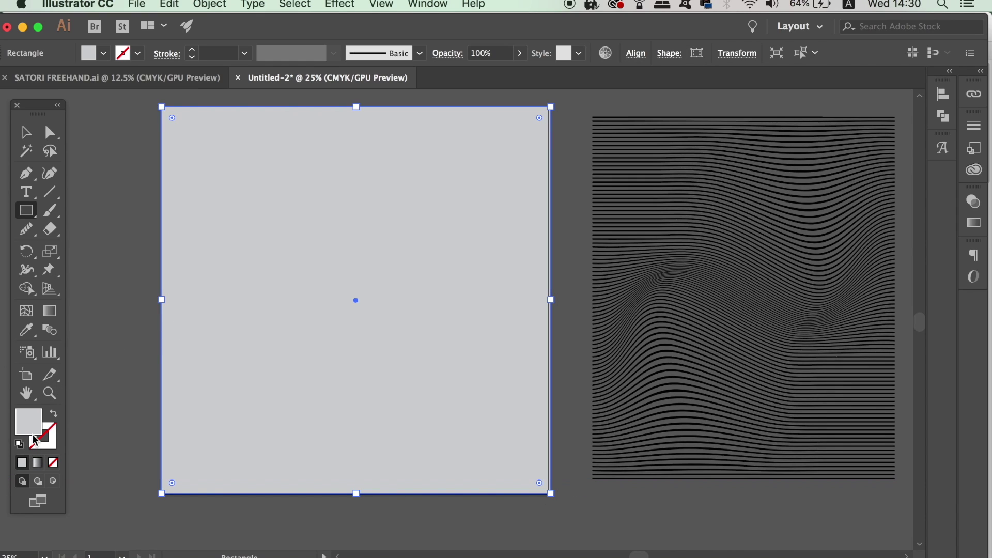
Fill the square with a dark navy colour.
{"action": "double_click", "coordinate": [36, 430]}
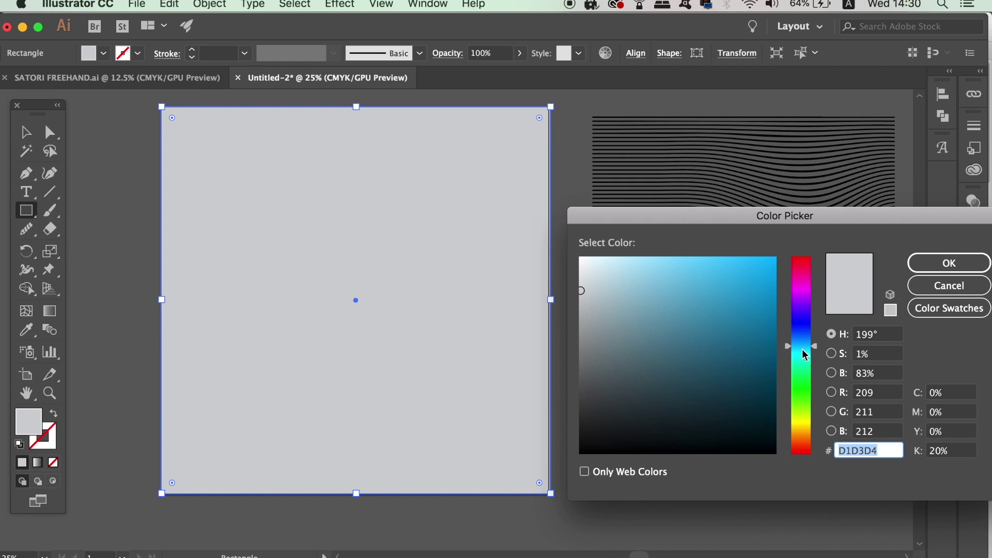
{"action": "mouse_move", "coordinate": [751, 360]}
{"action": "left_mouse_down"}
{"action": "mouse_move", "coordinate": [749, 426]}
{"action": "mouse_move", "coordinate": [722, 421]}
{"action": "left_mouse_up"}
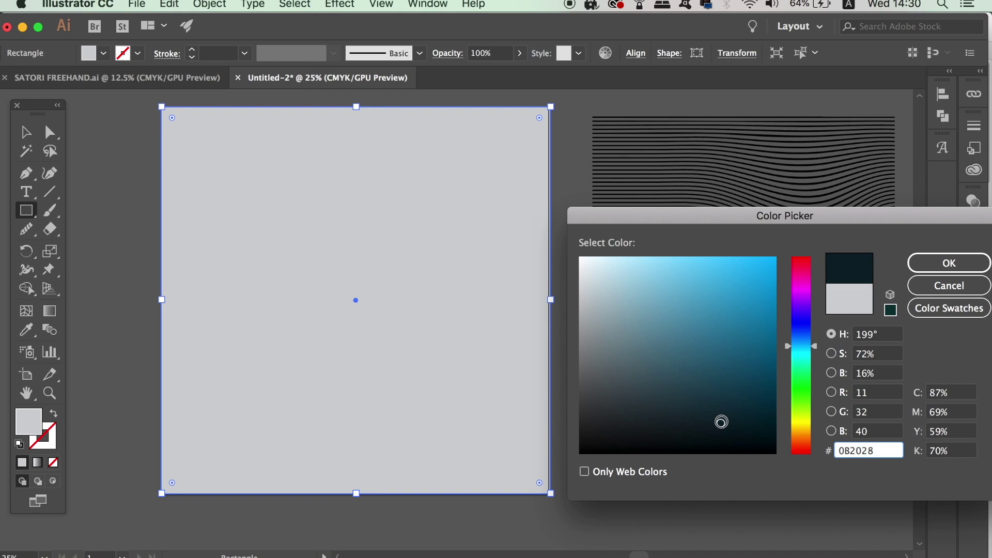
{"action": "left_click", "coordinate": [801, 338]}
{"action": "left_click", "coordinate": [734, 425]}
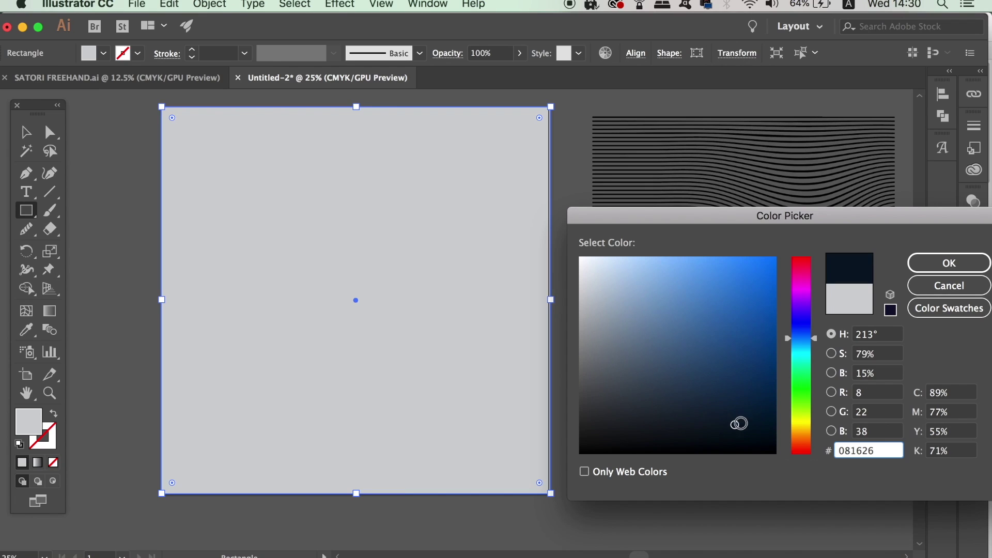
{"action": "left_click", "coordinate": [926, 263]}
Send the navy square to the back and lock it in place.
{"action": "left_click", "coordinate": [247, 4]}
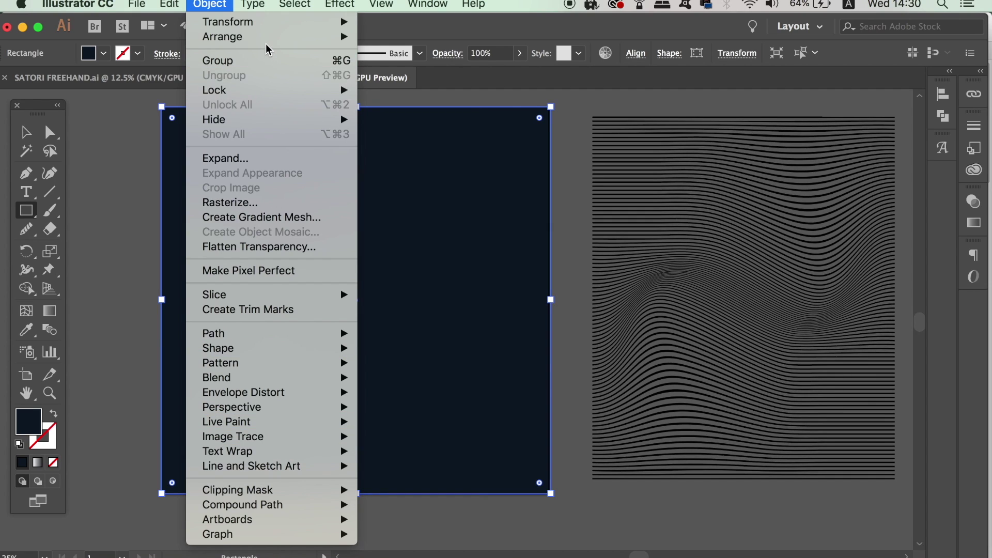
{"action": "mouse_move", "coordinate": [320, 37]}
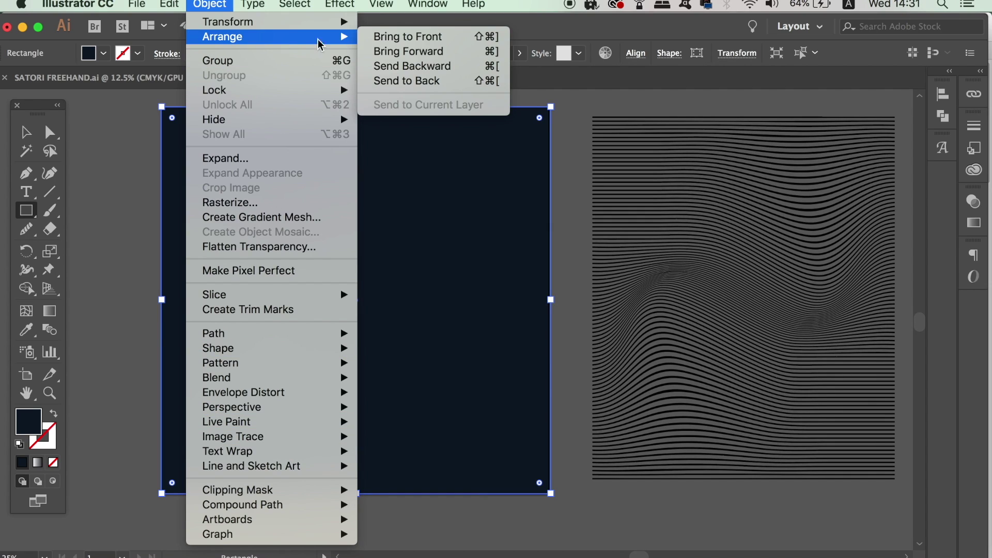
{"action": "left_click", "coordinate": [403, 81]}
{"action": "left_click", "coordinate": [227, 5]}
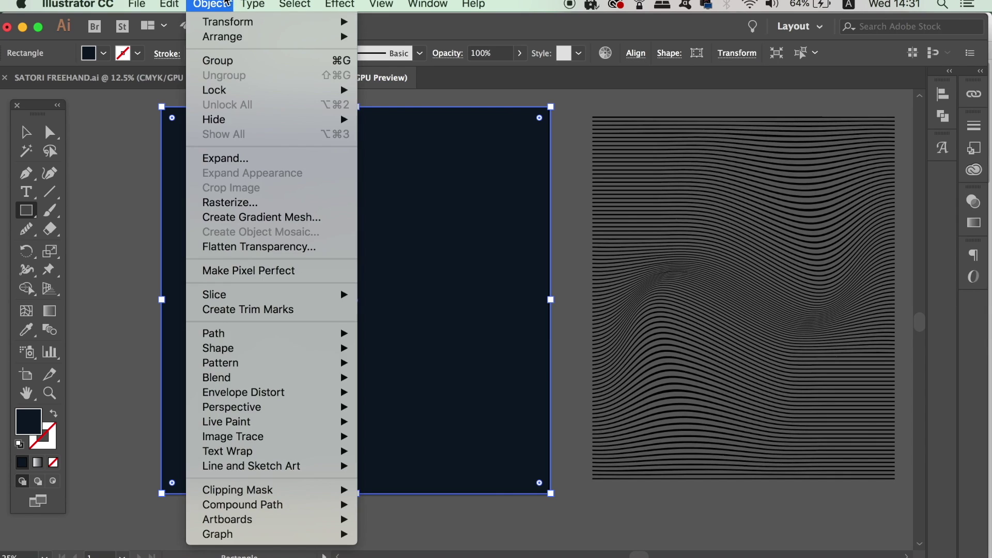
{"action": "mouse_move", "coordinate": [288, 91]}
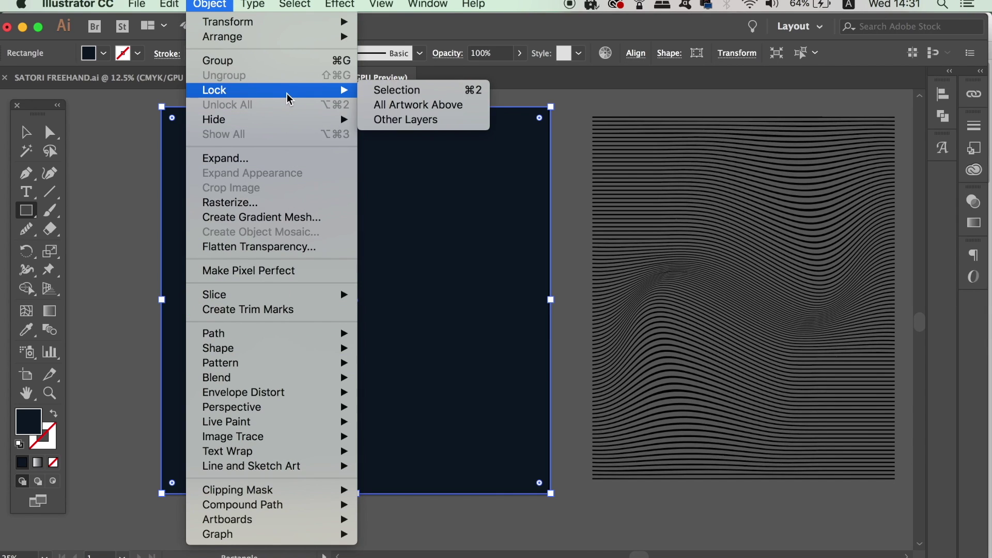
{"action": "left_click", "coordinate": [447, 94]}
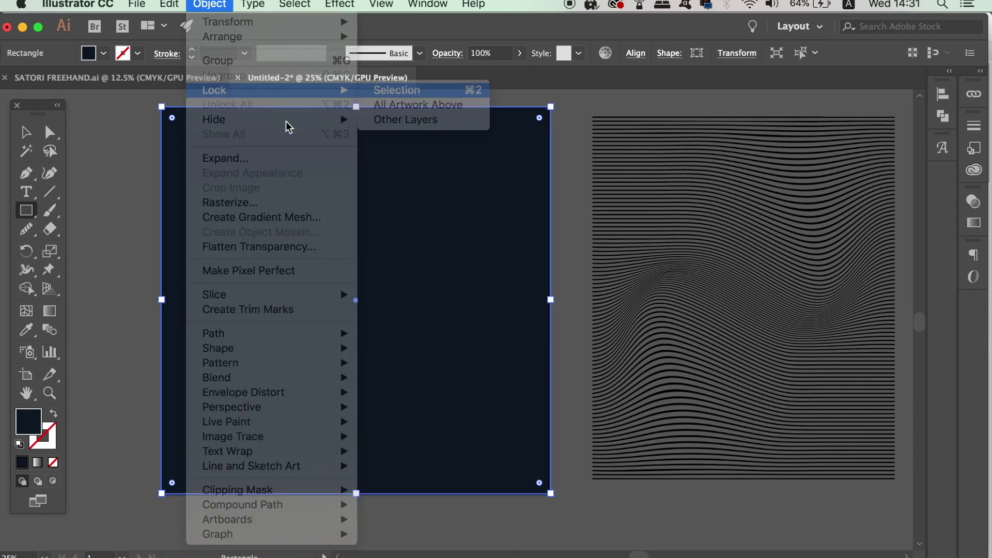
{"action": "left_click", "coordinate": [26, 132]}
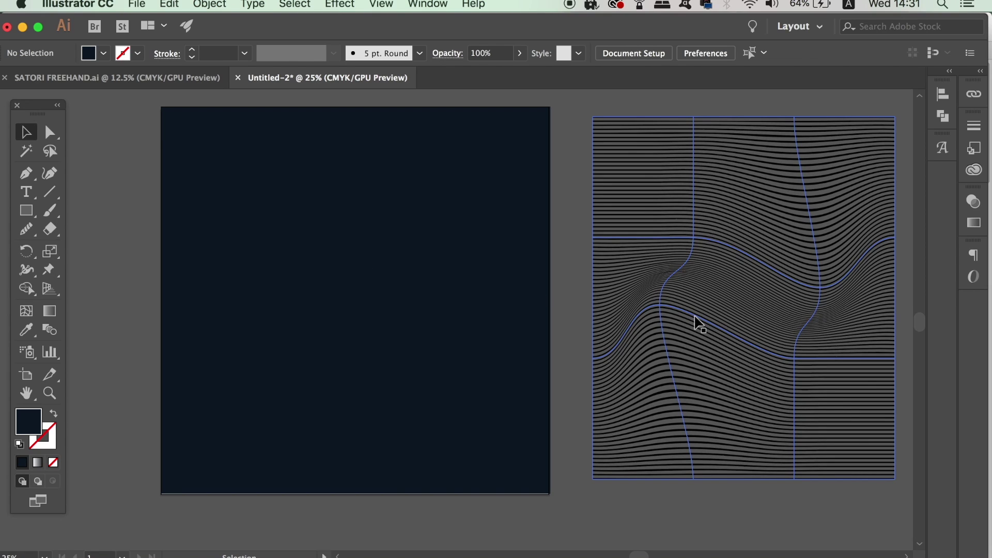
Create an 'AB' text object left of the navy square and scale it up large.
{"action": "key", "text": "space"}
{"action": "left_click_drag", "start_coordinate": [210, 270], "coordinate": [427, 273]}
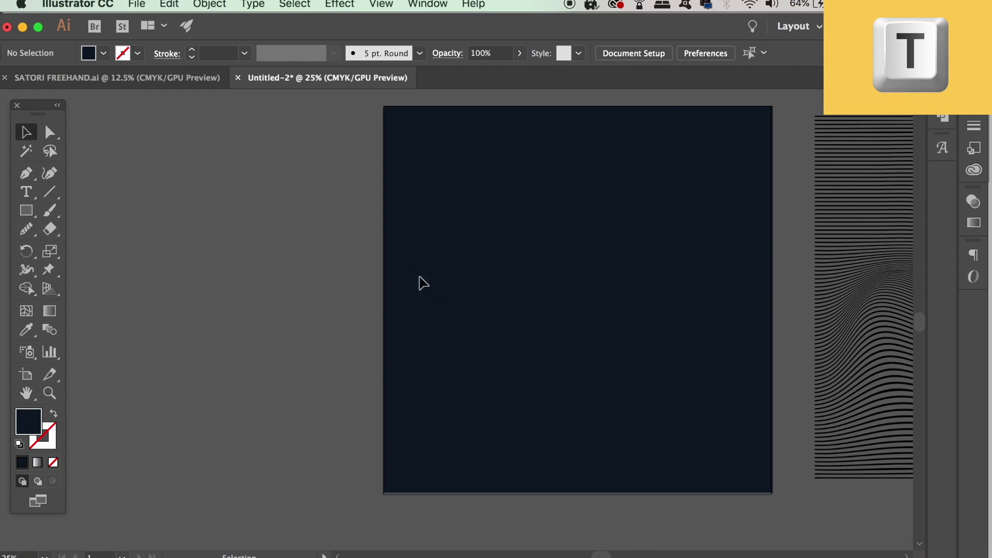
{"action": "left_click", "coordinate": [239, 337]}
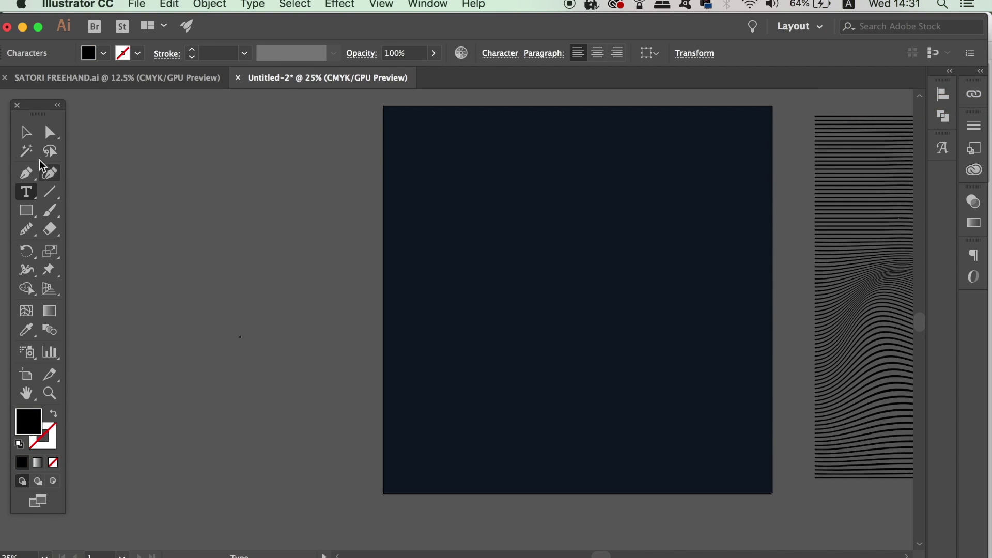
{"action": "left_click", "coordinate": [25, 132]}
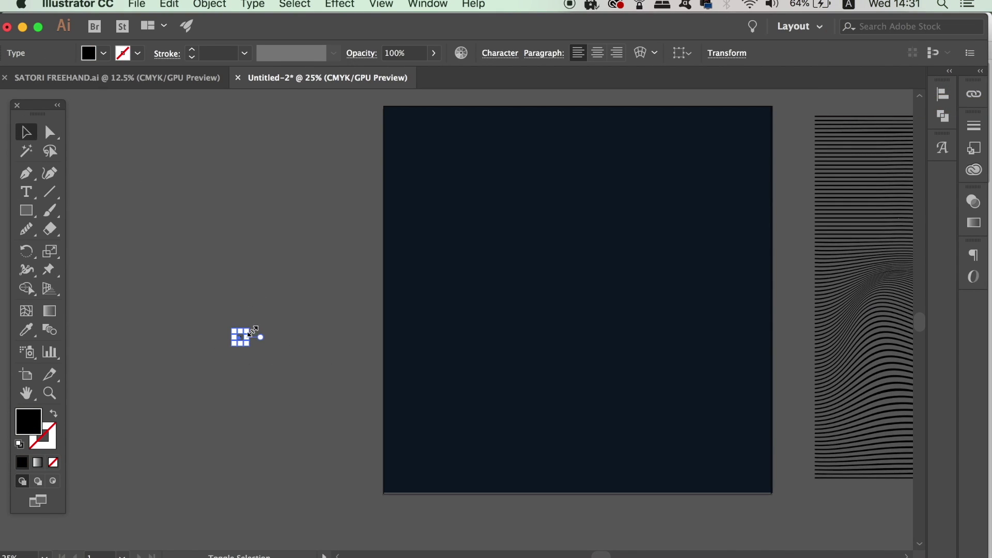
{"action": "left_click_drag", "start_coordinate": [253, 330], "coordinate": [430, 265]}
{"action": "left_click_drag", "start_coordinate": [362, 266], "coordinate": [652, 489]}
{"action": "left_click_drag", "start_coordinate": [515, 406], "coordinate": [306, 340]}
Set the AB lettering to Strasua-Regular with tracking -53.
{"action": "key", "text": "super+t"}
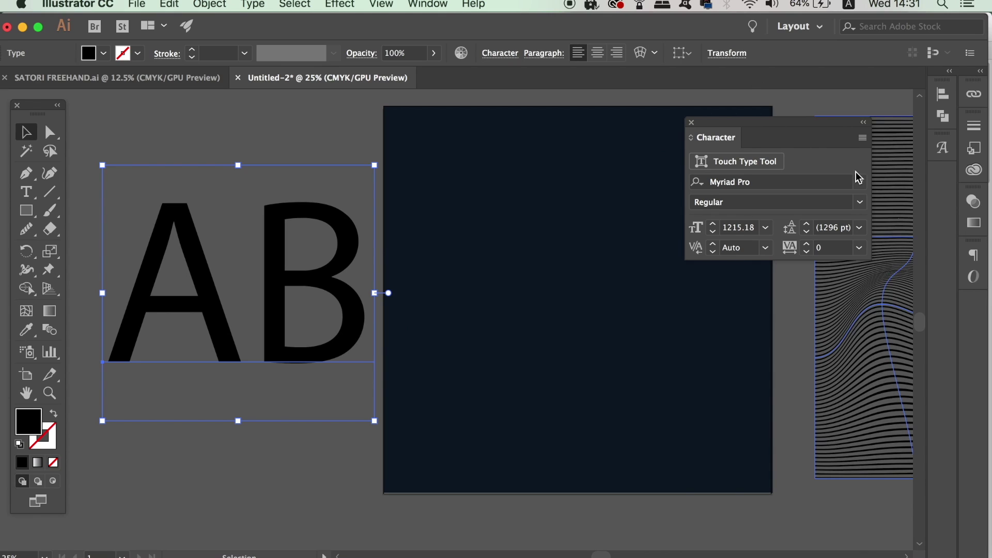
{"action": "left_click", "coordinate": [859, 182]}
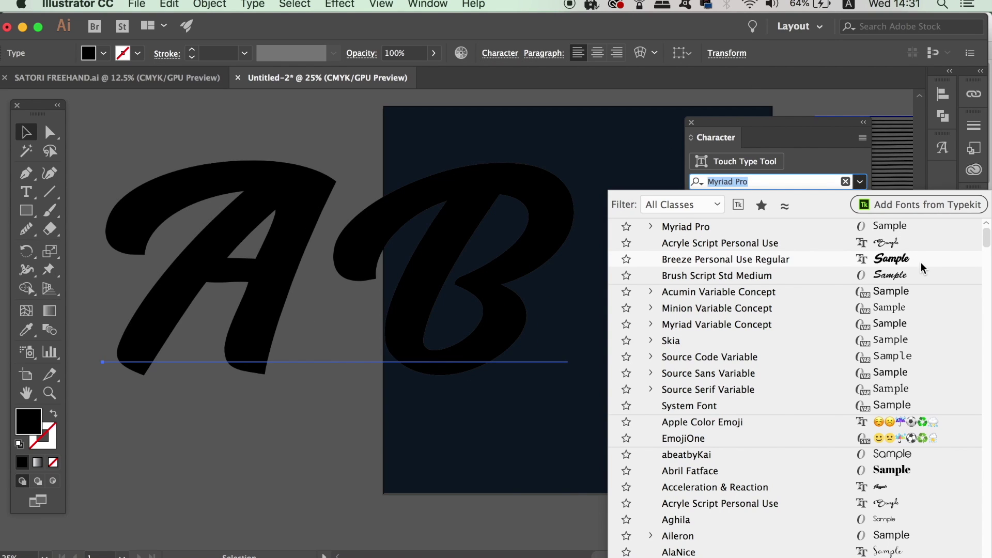
{"action": "left_click_drag", "start_coordinate": [987, 242], "coordinate": [934, 449]}
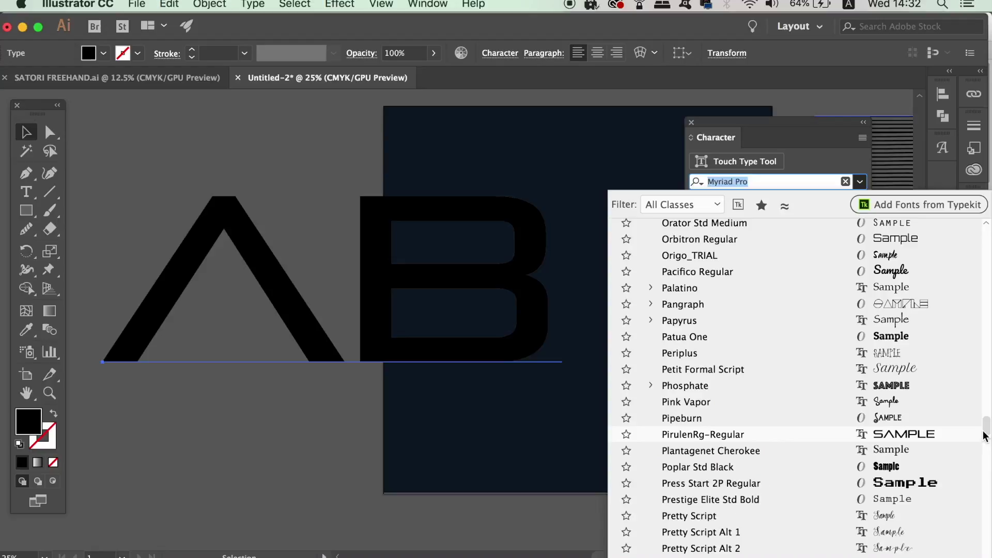
{"action": "left_click_drag", "start_coordinate": [985, 432], "coordinate": [980, 471]}
{"action": "left_click", "coordinate": [955, 439]}
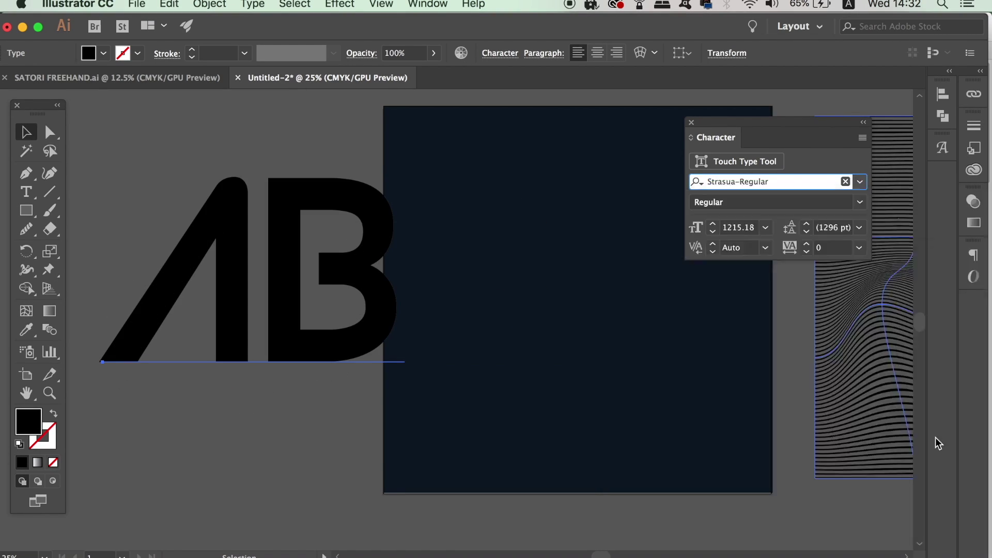
{"action": "left_click", "coordinate": [859, 248]}
{"action": "left_click", "coordinate": [873, 285]}
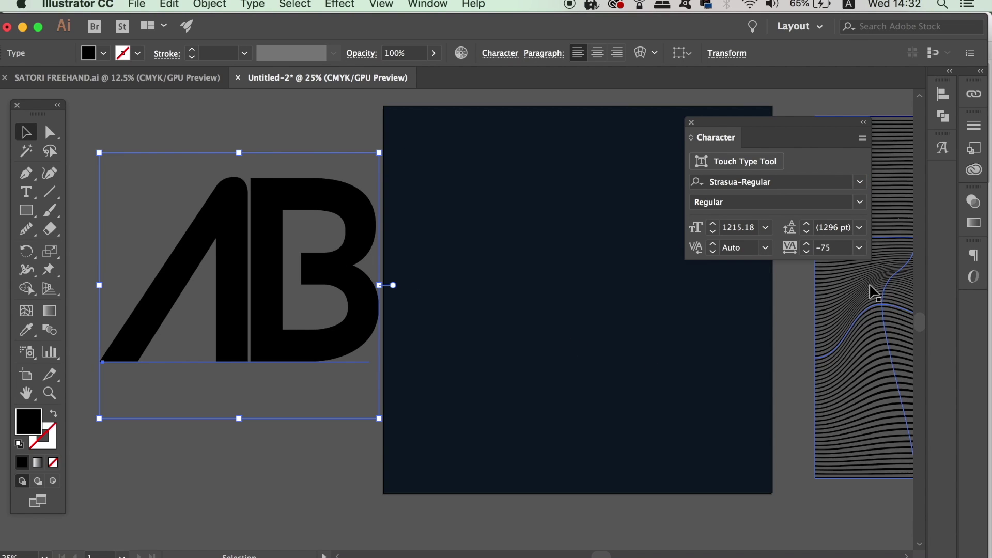
{"action": "left_click", "coordinate": [807, 244]}
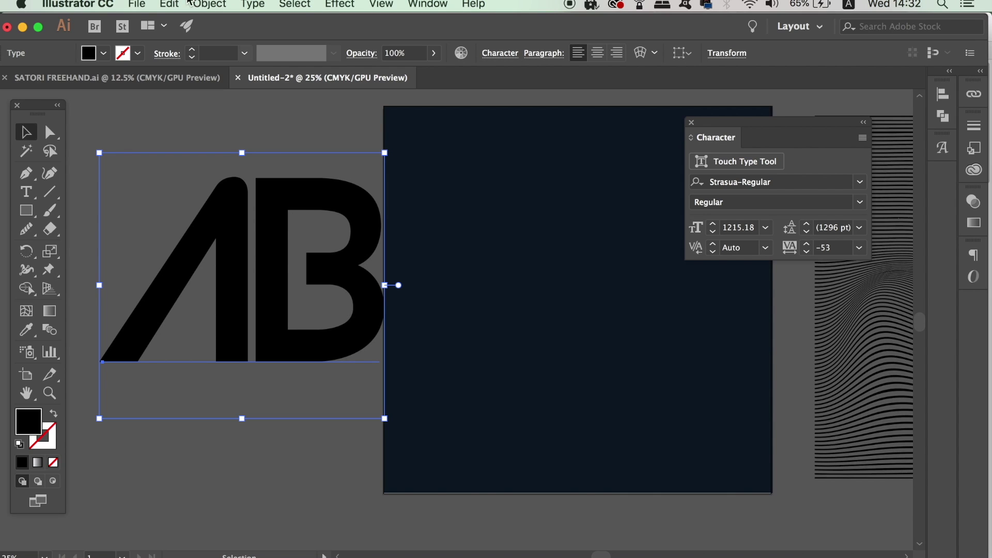
{"action": "left_click", "coordinate": [136, 4]}
Convert the AB text into outlines with Type > Create Outlines.
{"action": "mouse_move", "coordinate": [212, 3]}
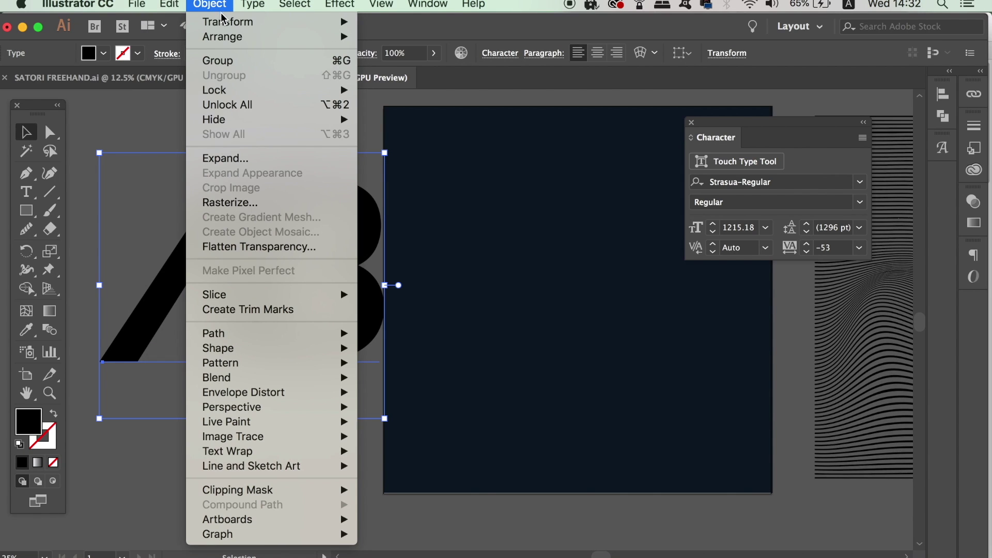
{"action": "mouse_move", "coordinate": [258, 4]}
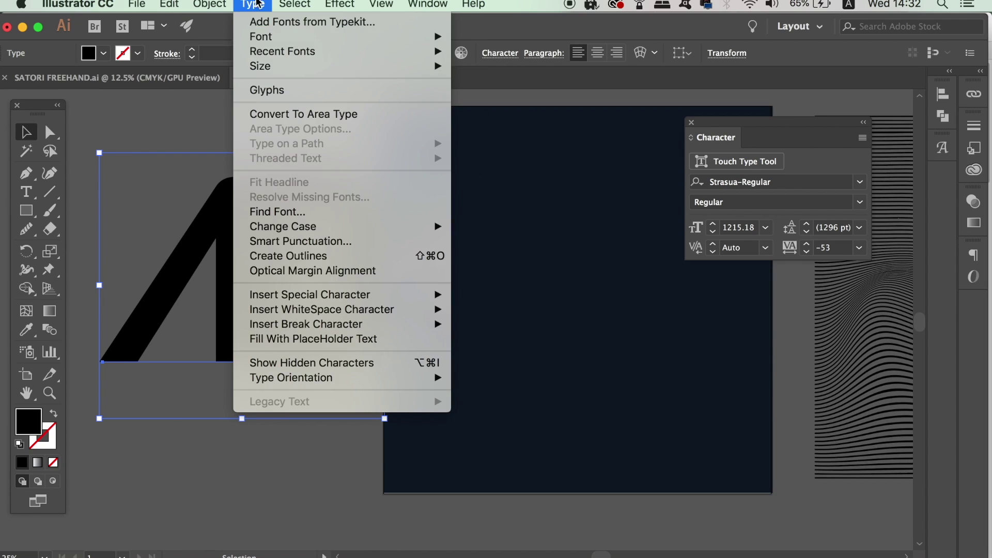
{"action": "left_click", "coordinate": [312, 257]}
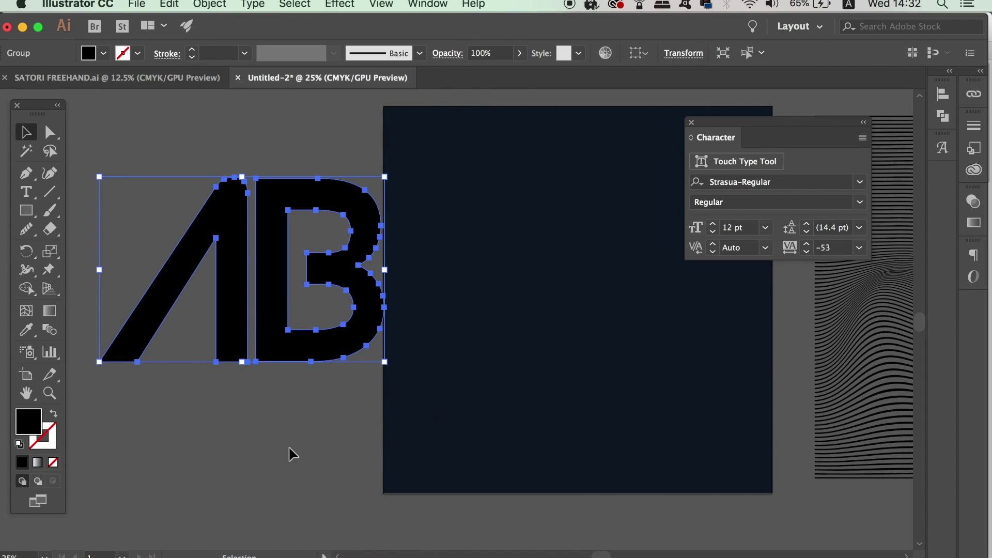
Combine the AB letter outlines into a single compound path.
{"action": "key", "text": "super+minus"}
{"action": "scroll", "coordinate": [288, 413], "scroll_direction": "right", "scroll_amount": 8}
{"action": "scroll", "coordinate": [287, 413], "scroll_direction": "down", "scroll_amount": 3}
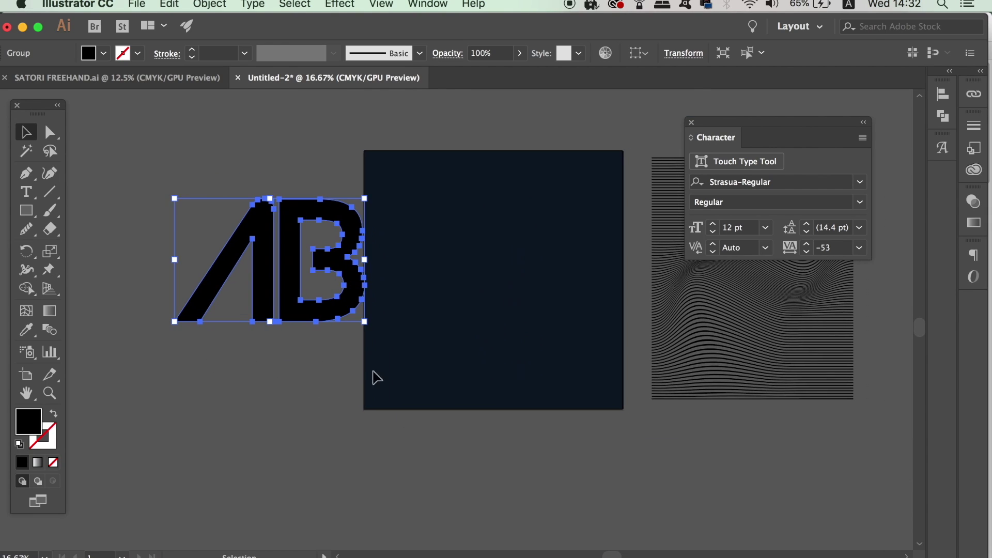
{"action": "left_click", "coordinate": [227, 5]}
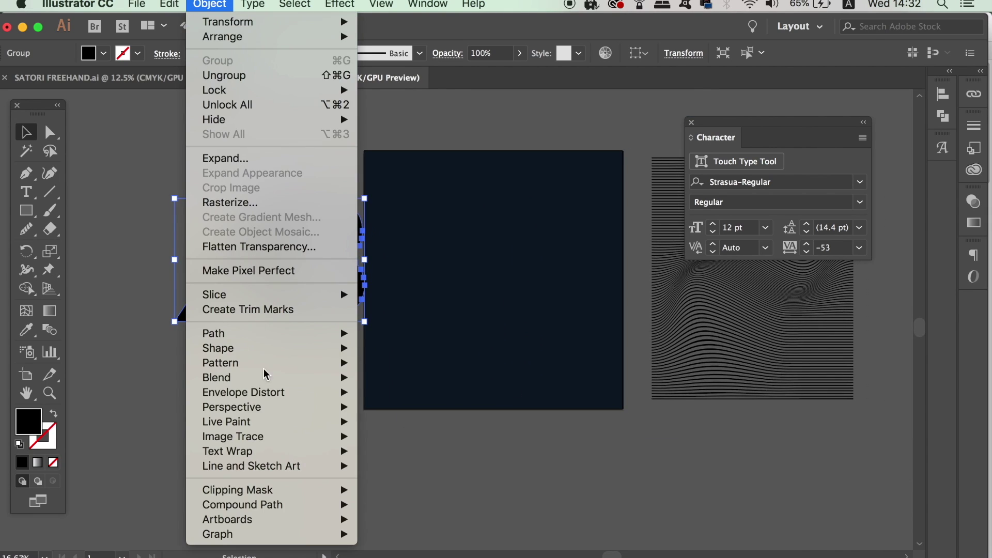
{"action": "mouse_move", "coordinate": [286, 506]}
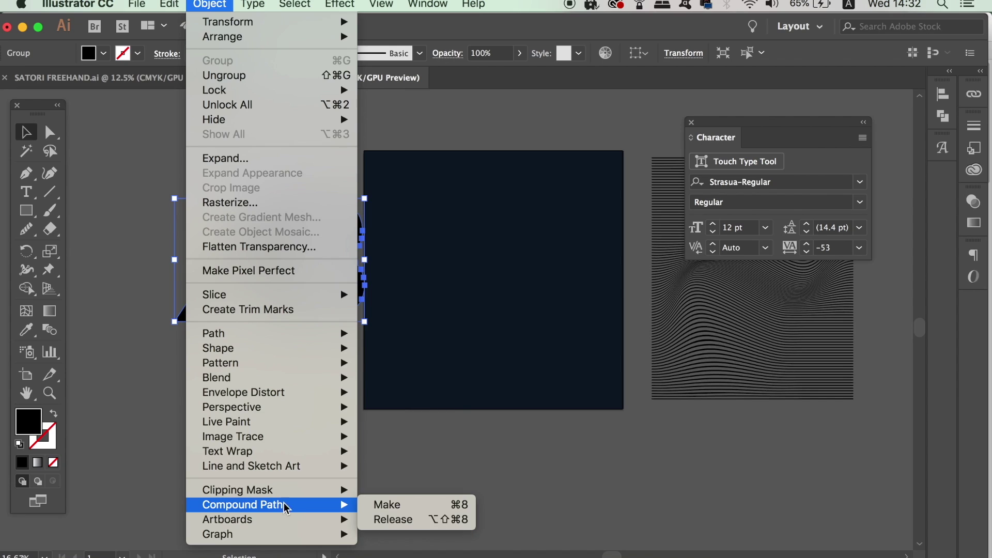
{"action": "left_click", "coordinate": [414, 507]}
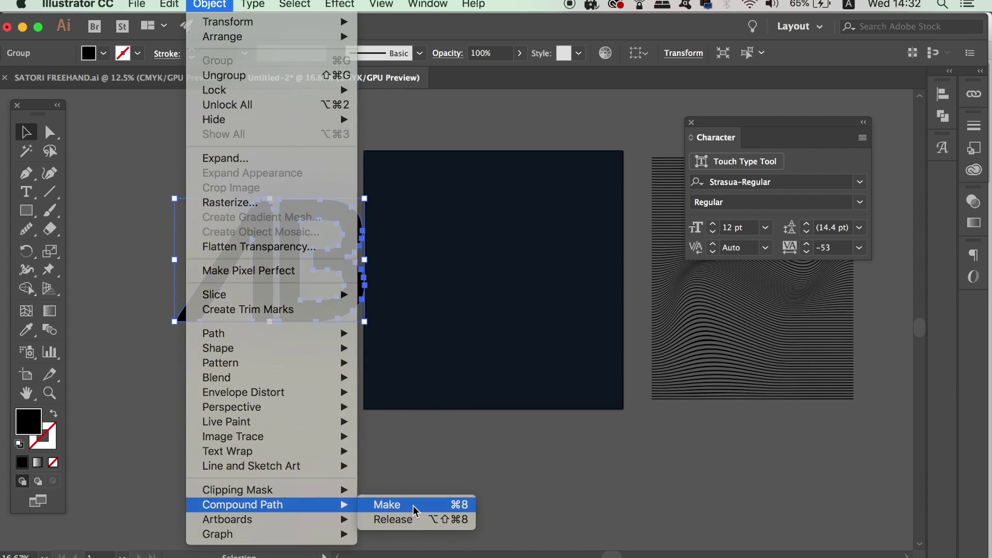
Give the AB compound path a black fill.
{"action": "left_click_drag", "start_coordinate": [381, 333], "coordinate": [289, 354]}
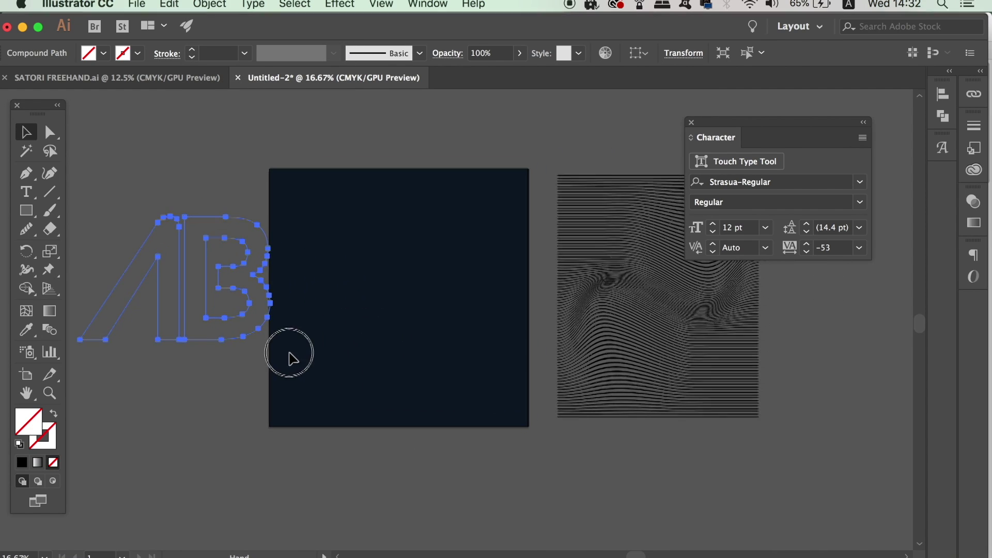
{"action": "left_click_drag", "start_coordinate": [232, 334], "coordinate": [279, 339]}
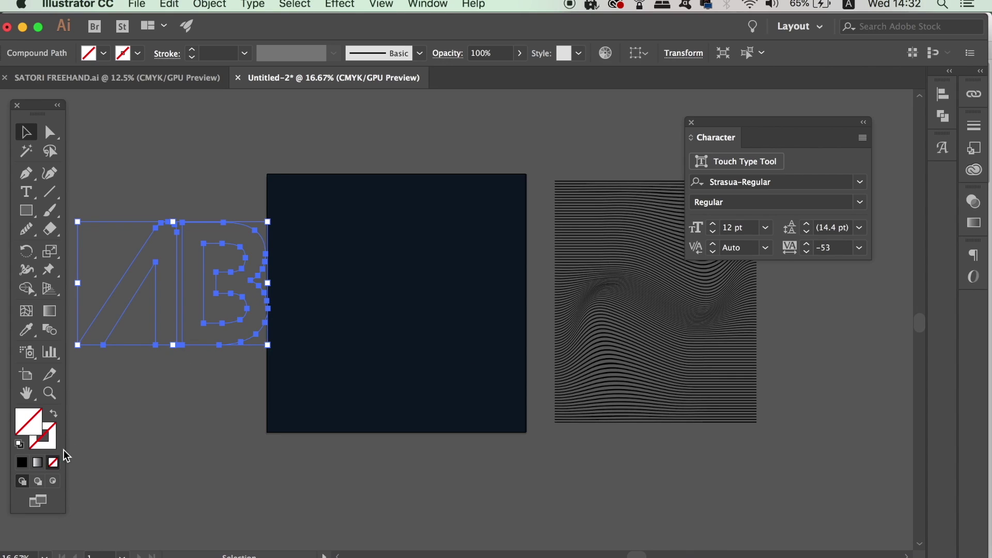
{"action": "left_click", "coordinate": [22, 462]}
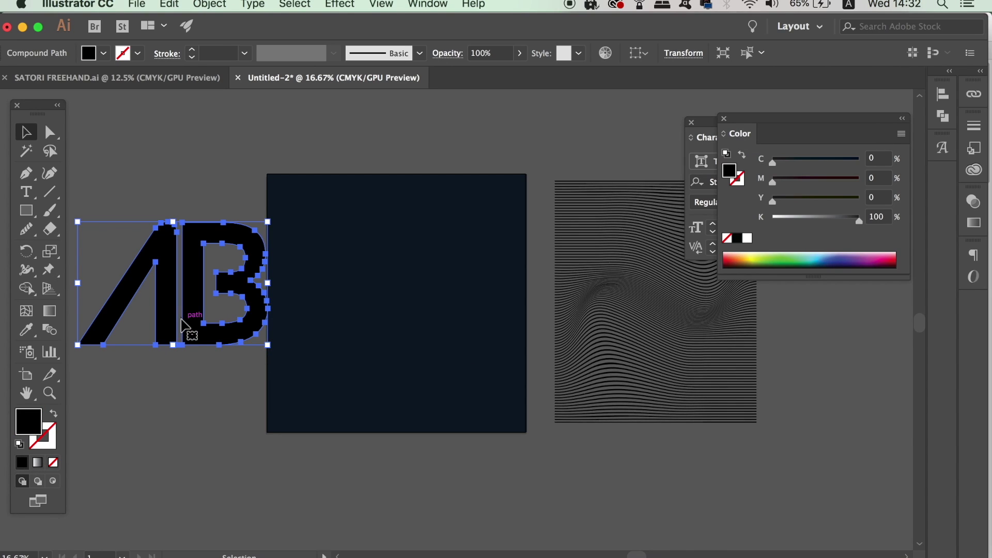
Move the black AB letters onto the centre of the wave lines, then select both.
{"action": "left_click_drag", "start_coordinate": [182, 324], "coordinate": [663, 336]}
{"action": "left_click_drag", "start_coordinate": [664, 337], "coordinate": [574, 381]}
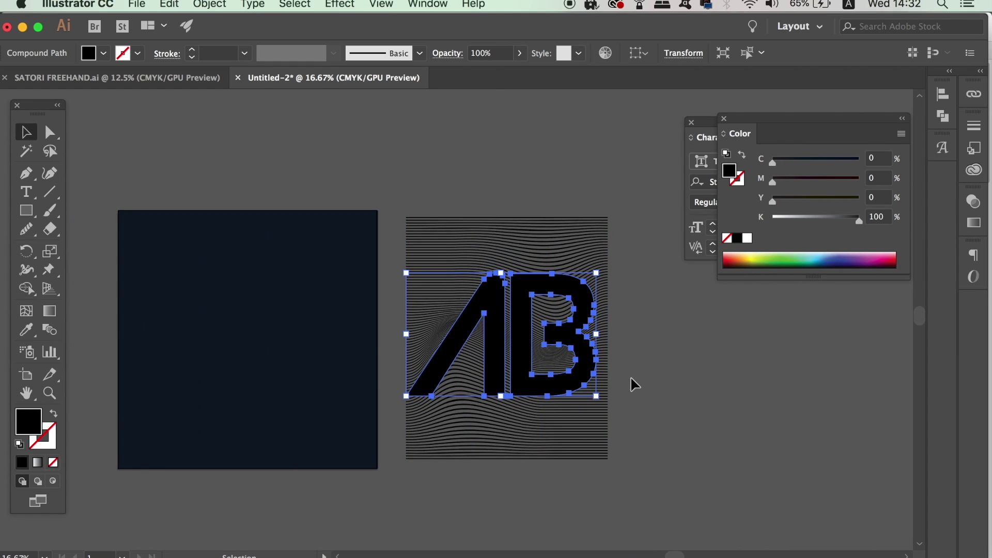
{"action": "key", "text": "Right"}
{"action": "key", "text": "Right"}
{"action": "key", "text": "Right"}
{"action": "key", "text": "Right"}
{"action": "key", "text": "Right"}
{"action": "key", "text": "Right"}
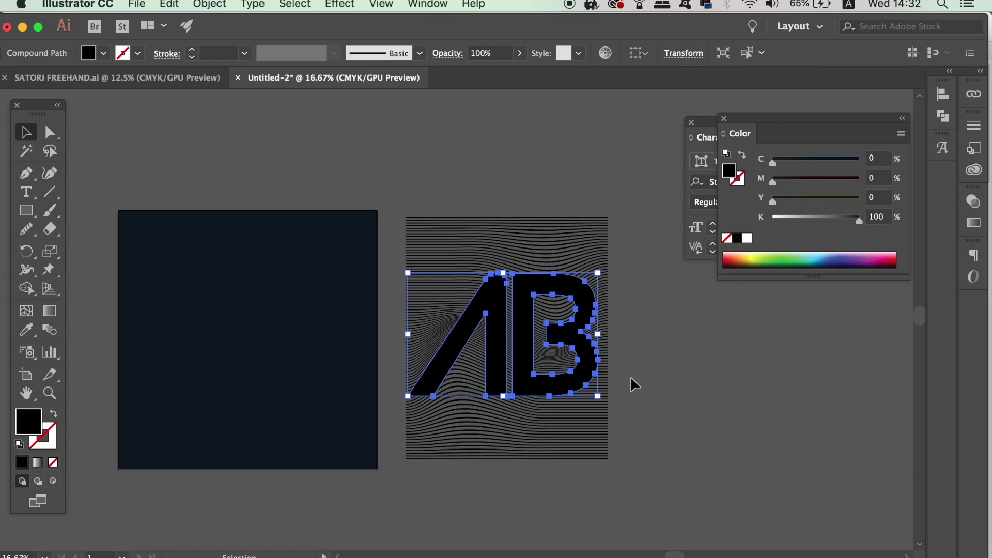
{"action": "left_click", "coordinate": [681, 387]}
{"action": "key", "text": "super+equal"}
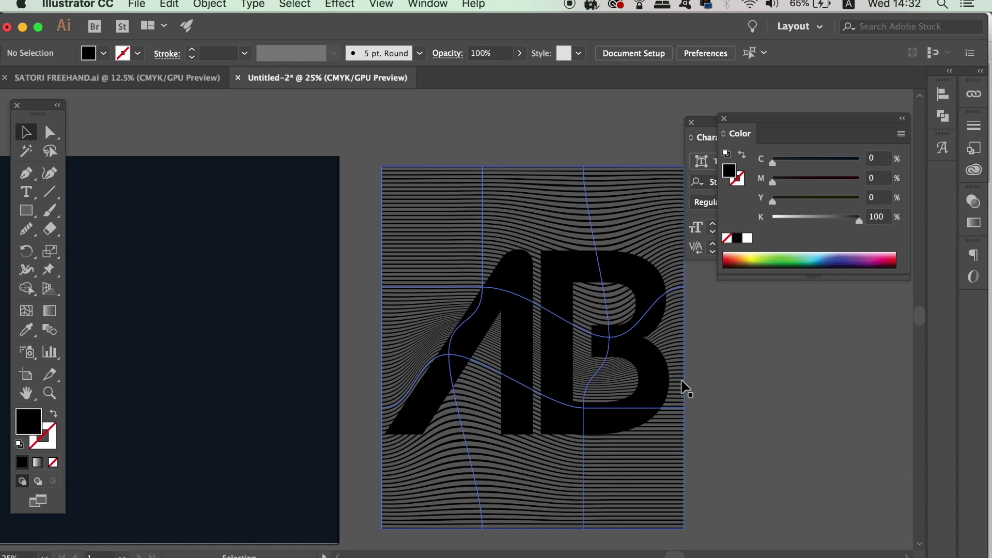
{"action": "left_click_drag", "start_coordinate": [680, 384], "coordinate": [639, 357]}
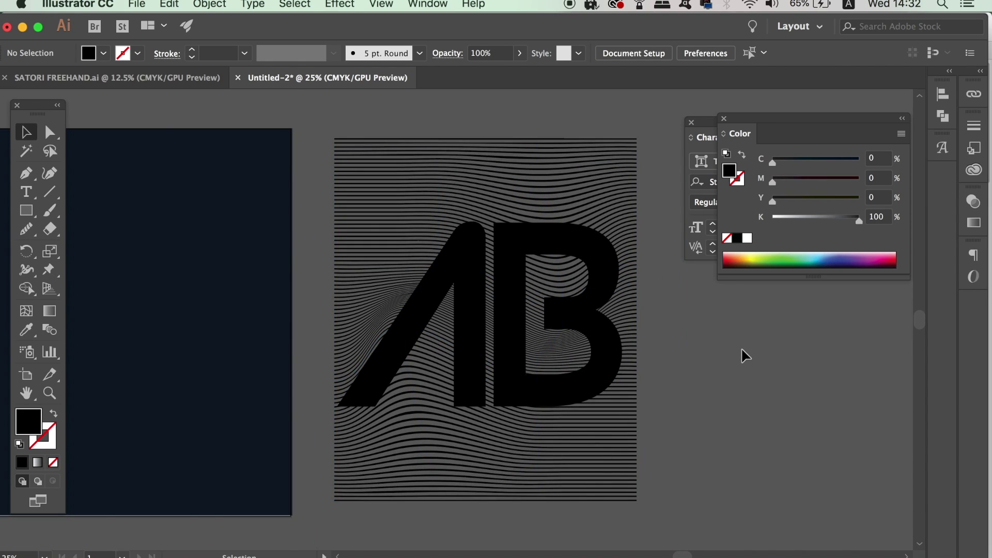
{"action": "left_click_drag", "start_coordinate": [345, 102], "coordinate": [616, 404]}
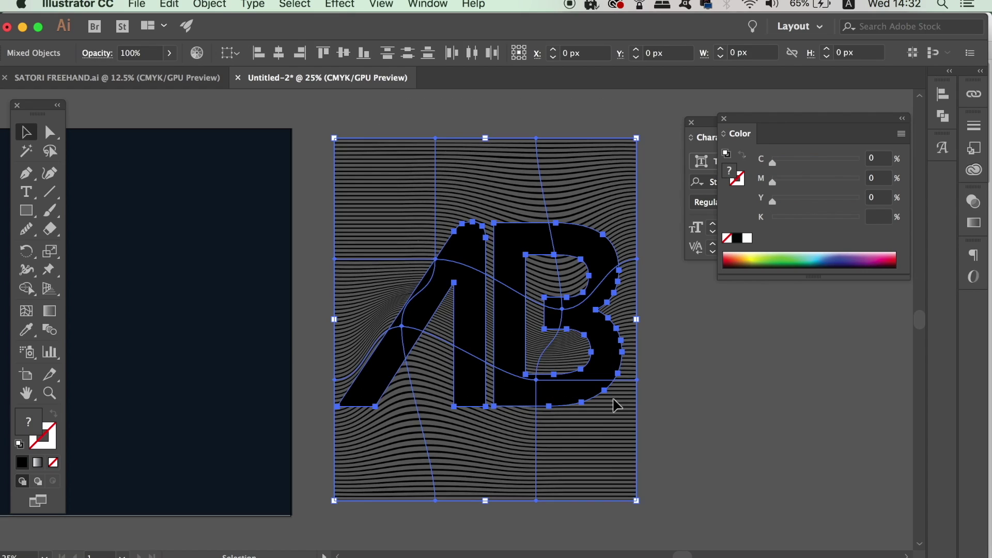
Clip the wave lines into the AB letter shapes with a clipping mask.
{"action": "right_click", "coordinate": [436, 369]}
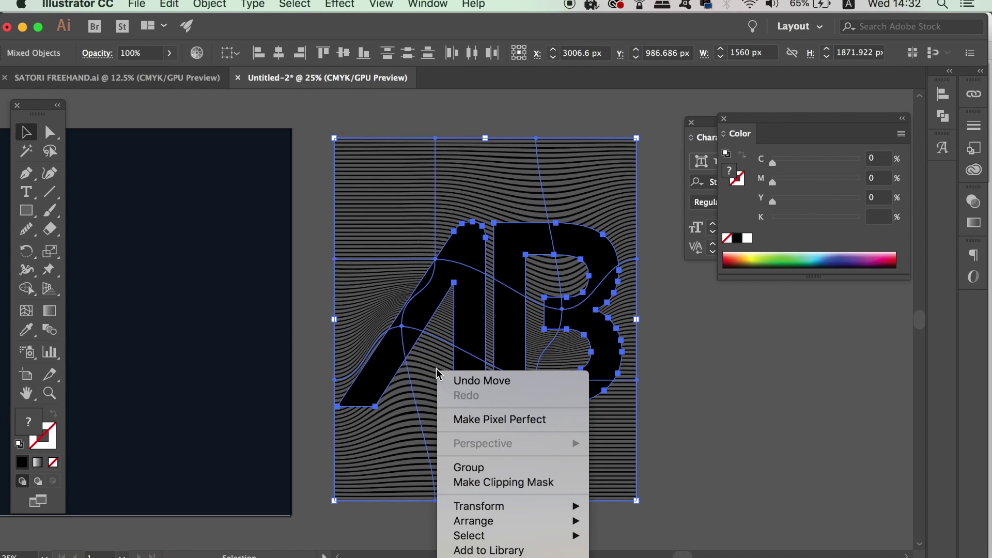
{"action": "left_click", "coordinate": [568, 490]}
{"action": "left_click", "coordinate": [766, 470]}
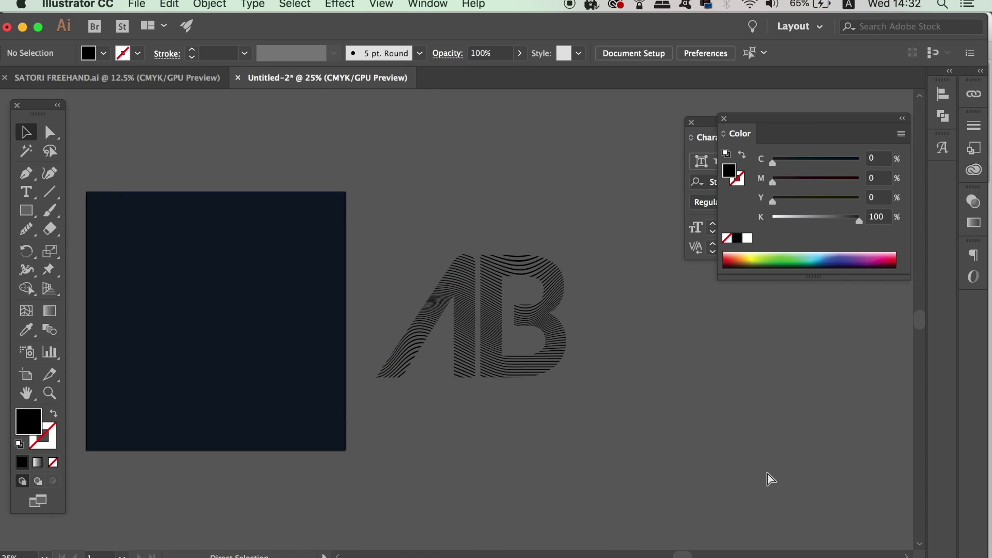
Move the clipped AB artwork onto the navy square and centre the view on it.
{"action": "key", "text": "super+minus"}
{"action": "key", "text": "super+equal"}
{"action": "left_click_drag", "start_coordinate": [732, 461], "coordinate": [789, 458]}
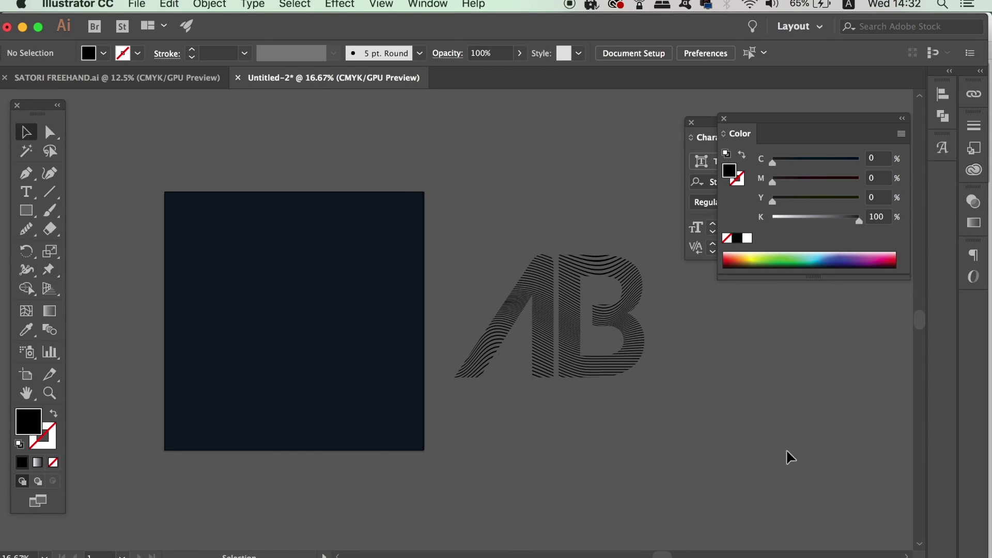
{"action": "left_click_drag", "start_coordinate": [605, 378], "coordinate": [339, 381]}
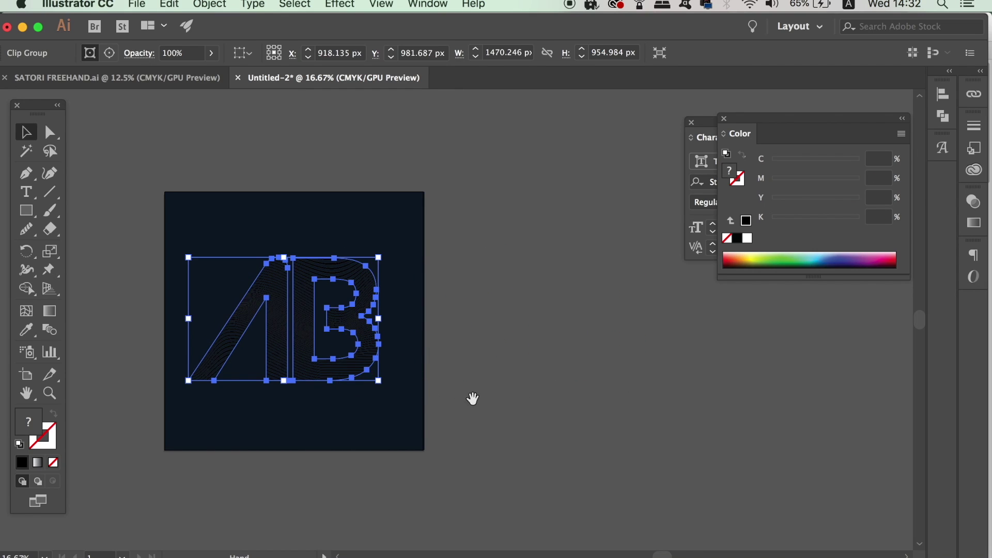
{"action": "left_click_drag", "start_coordinate": [472, 399], "coordinate": [540, 402]}
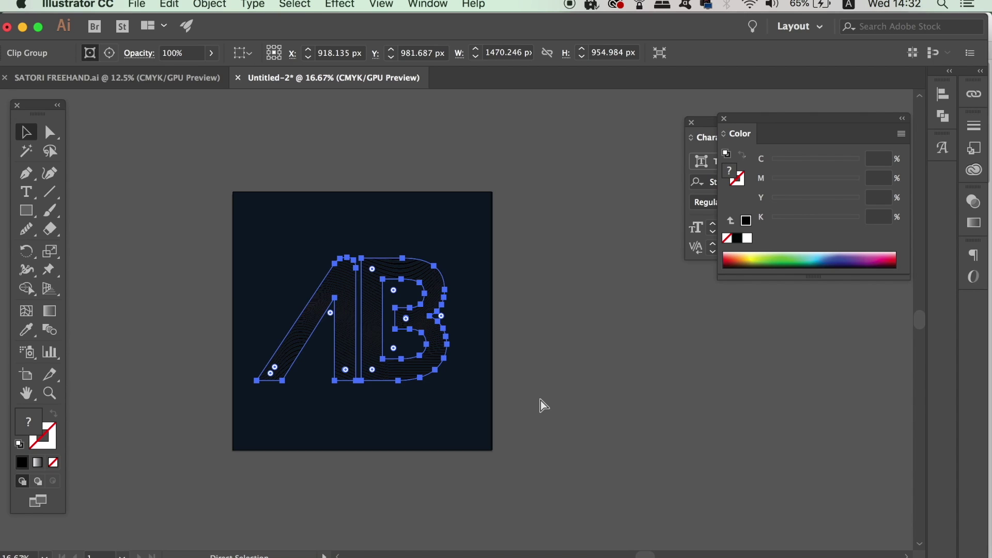
{"action": "key", "text": "super+equal"}
{"action": "left_click_drag", "start_coordinate": [542, 405], "coordinate": [461, 401]}
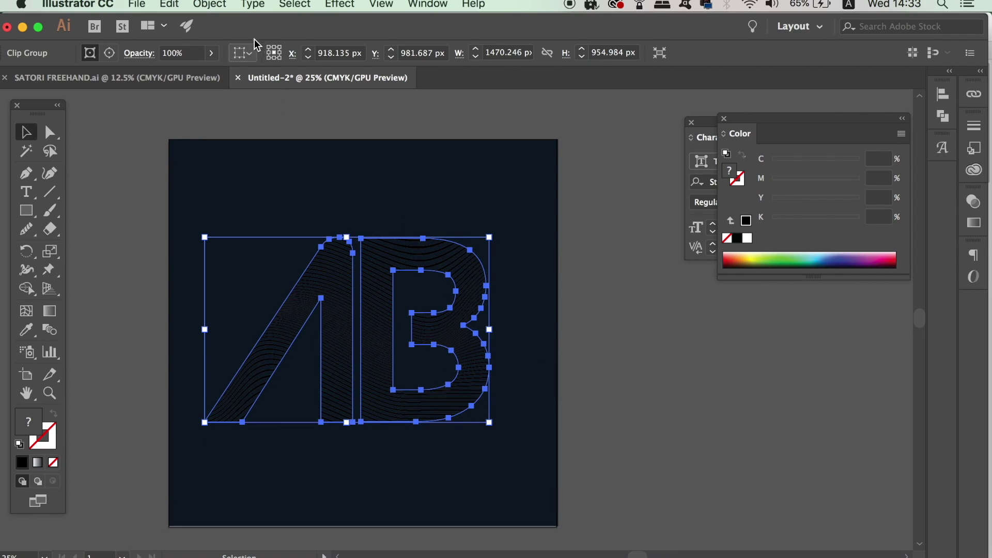
Expand the clipped AB artwork, then apply Pathfinder Crop to cut the waves into letter shapes.
{"action": "left_click", "coordinate": [210, 5]}
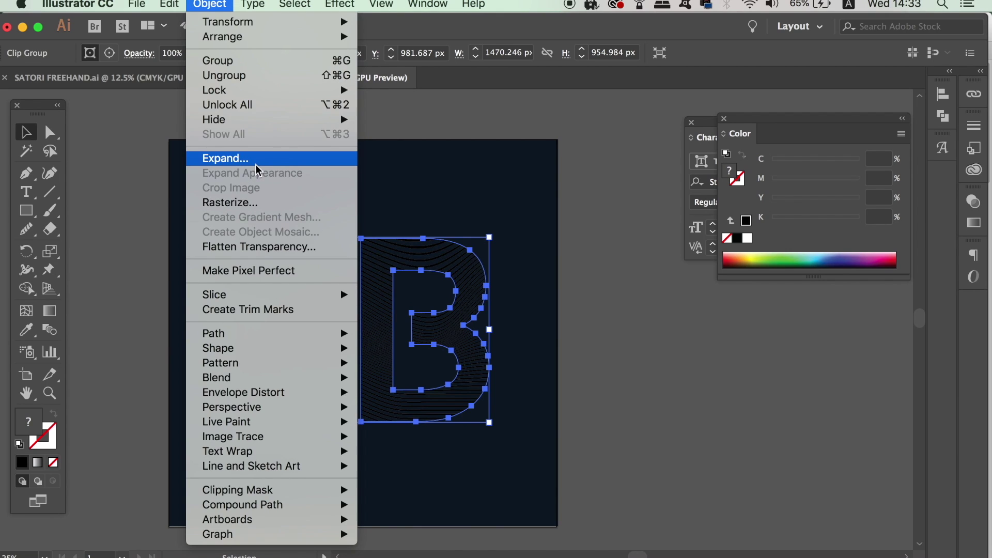
{"action": "left_click", "coordinate": [255, 159]}
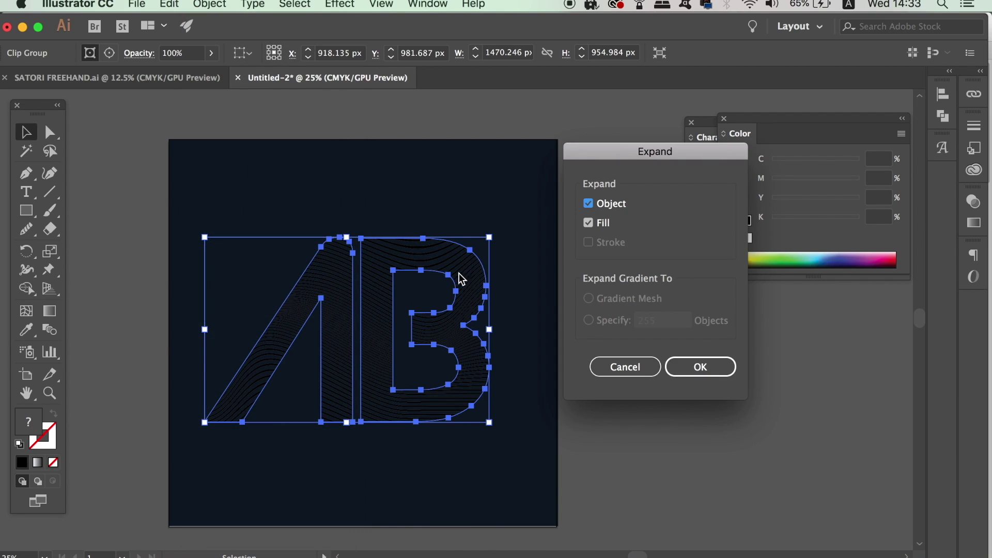
{"action": "left_click", "coordinate": [694, 370]}
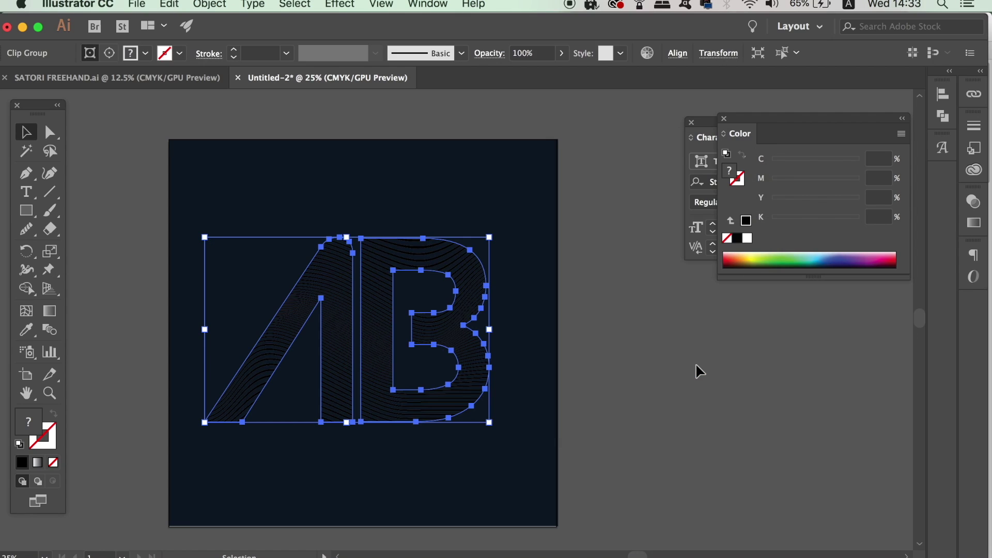
{"action": "left_click", "coordinate": [942, 117]}
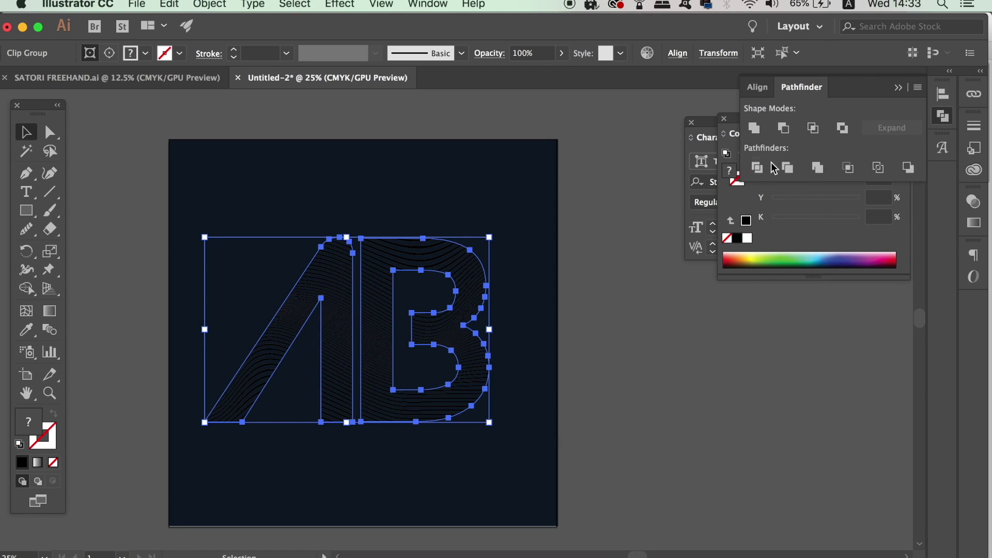
{"action": "left_click", "coordinate": [848, 168]}
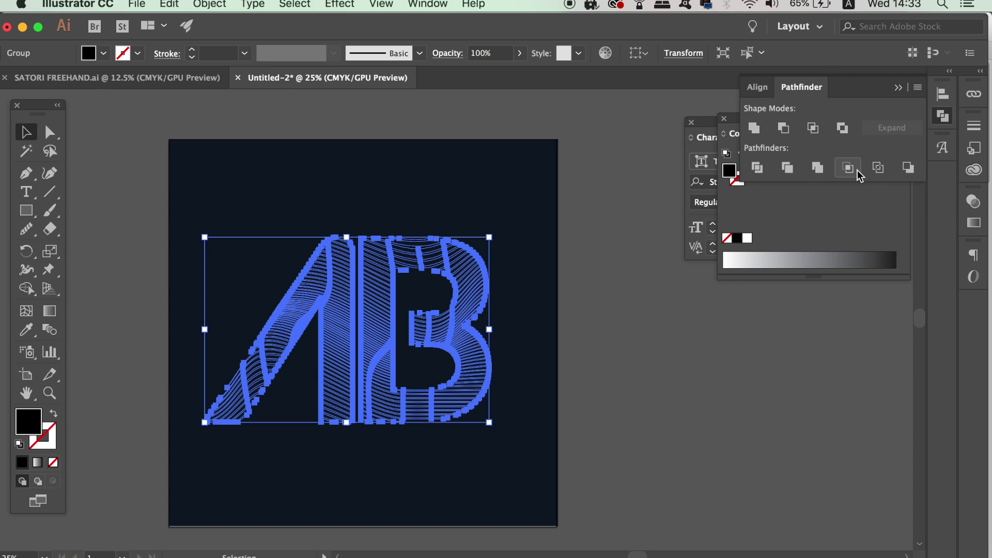
Fill the cropped AB line group with white (FFFFFF).
{"action": "left_click", "coordinate": [704, 339]}
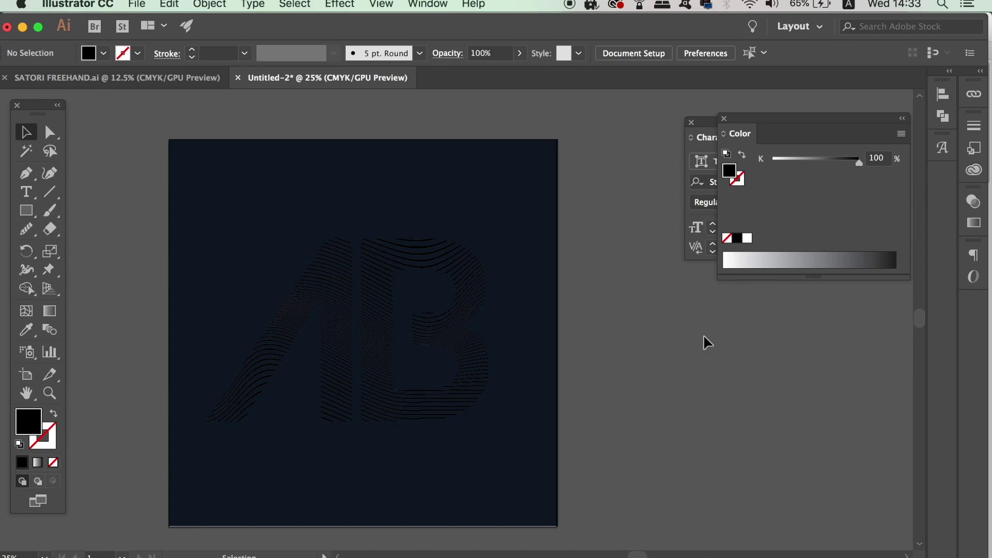
{"action": "left_click", "coordinate": [473, 390]}
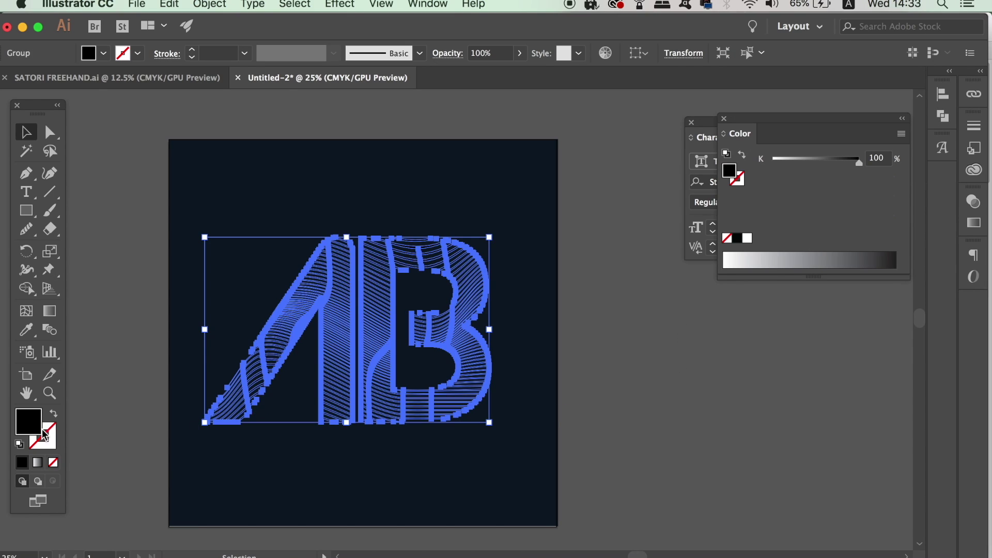
{"action": "double_click", "coordinate": [27, 430]}
{"action": "left_click_drag", "start_coordinate": [589, 289], "coordinate": [567, 251]}
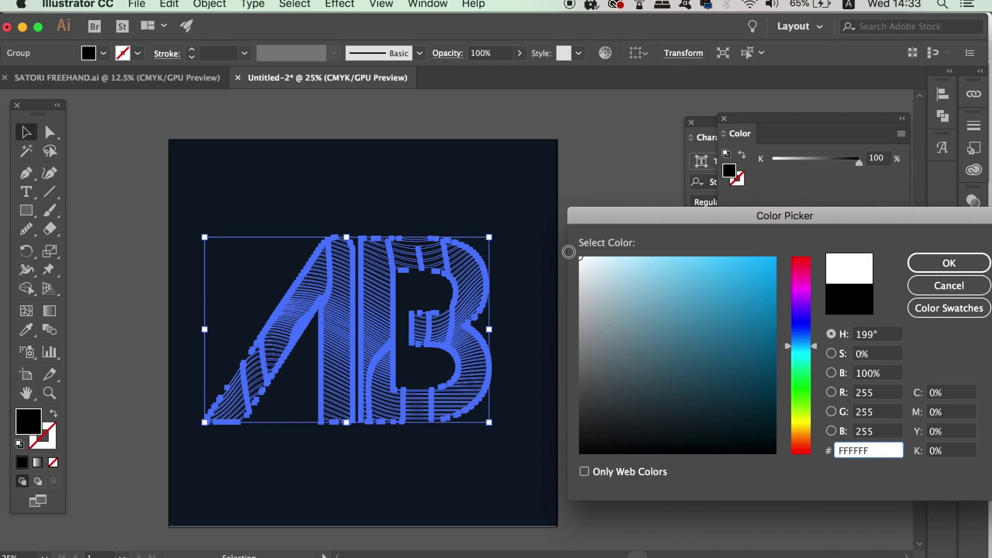
{"action": "left_click", "coordinate": [925, 256]}
{"action": "left_click", "coordinate": [710, 363]}
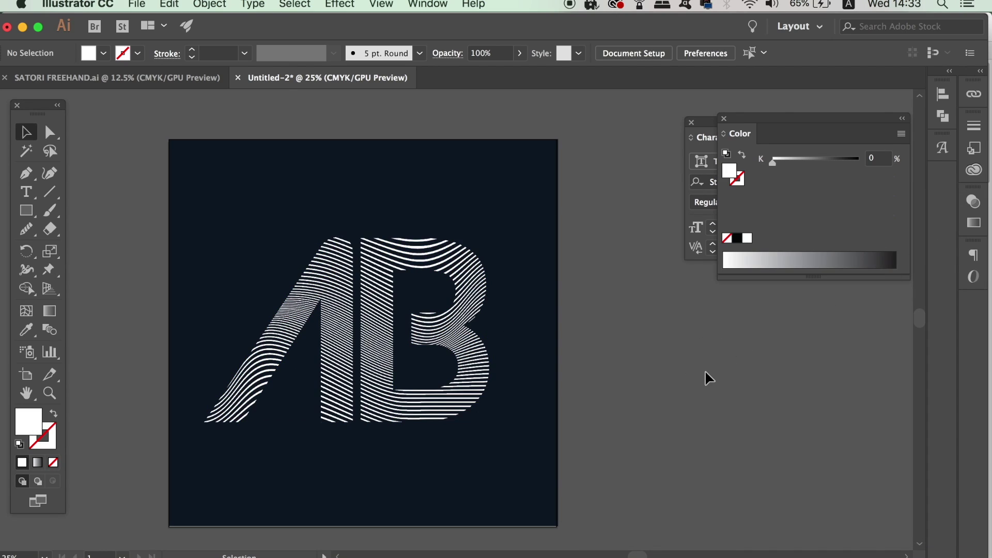
{"action": "key", "text": "super+minus"}
{"action": "key", "text": "super+minus"}
{"action": "key", "text": "super+equal"}
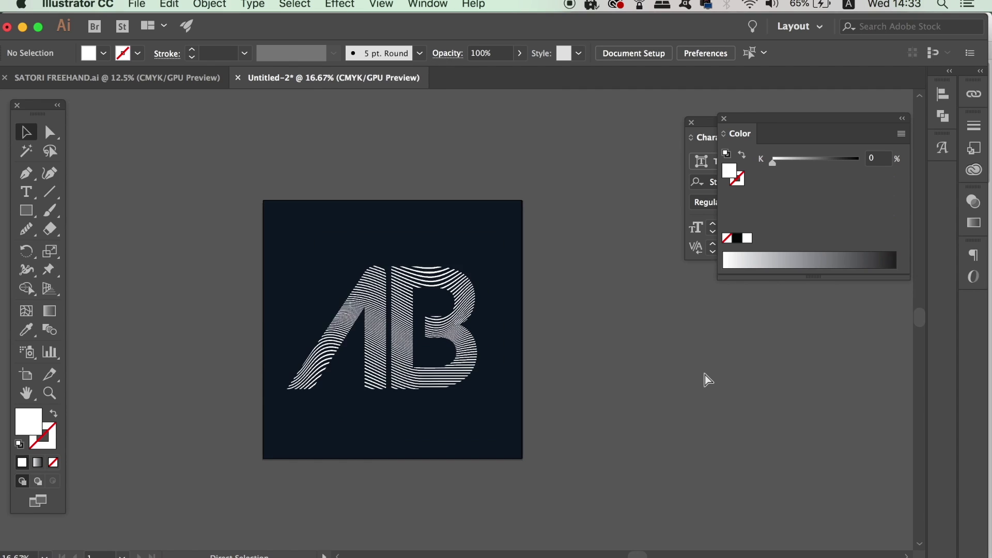
{"action": "key", "text": "super+equal"}
{"action": "scroll", "coordinate": [661, 371], "scroll_direction": "left", "scroll_amount": 2}
Apply a gradient fill to the AB line group and try a cyan swatch on the left stop.
{"action": "left_click", "coordinate": [414, 370]}
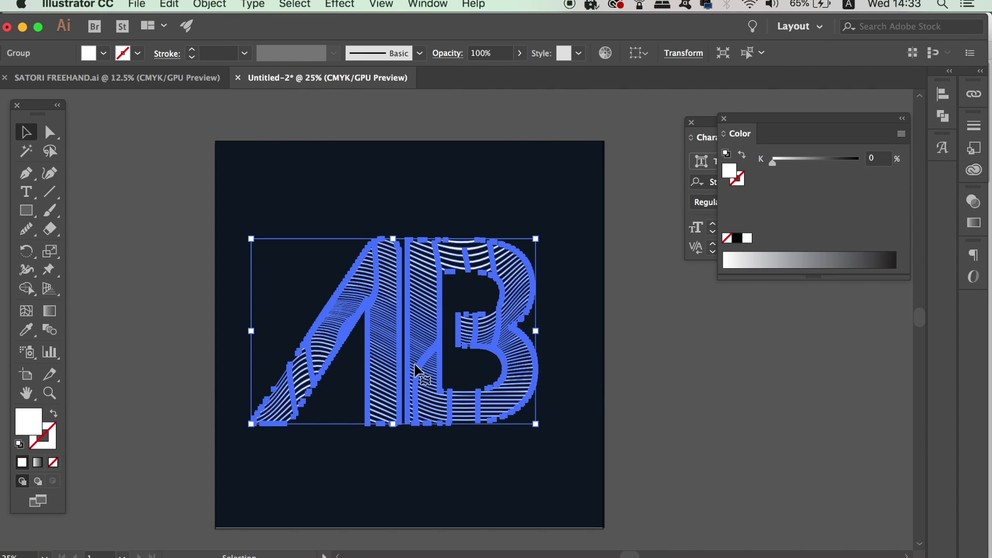
{"action": "left_click", "coordinate": [38, 463]}
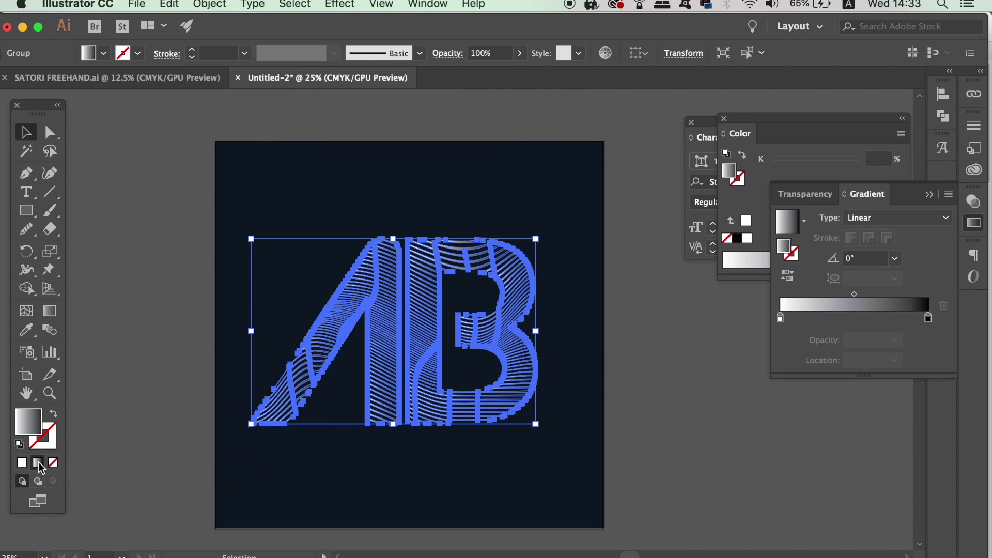
{"action": "left_click", "coordinate": [780, 318]}
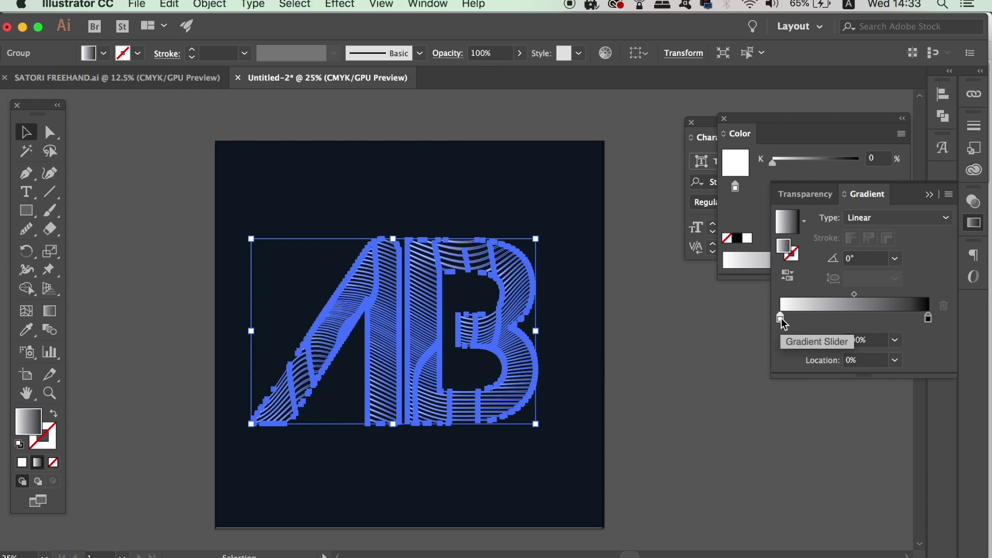
{"action": "double_click", "coordinate": [781, 318]}
{"action": "left_click", "coordinate": [727, 400]}
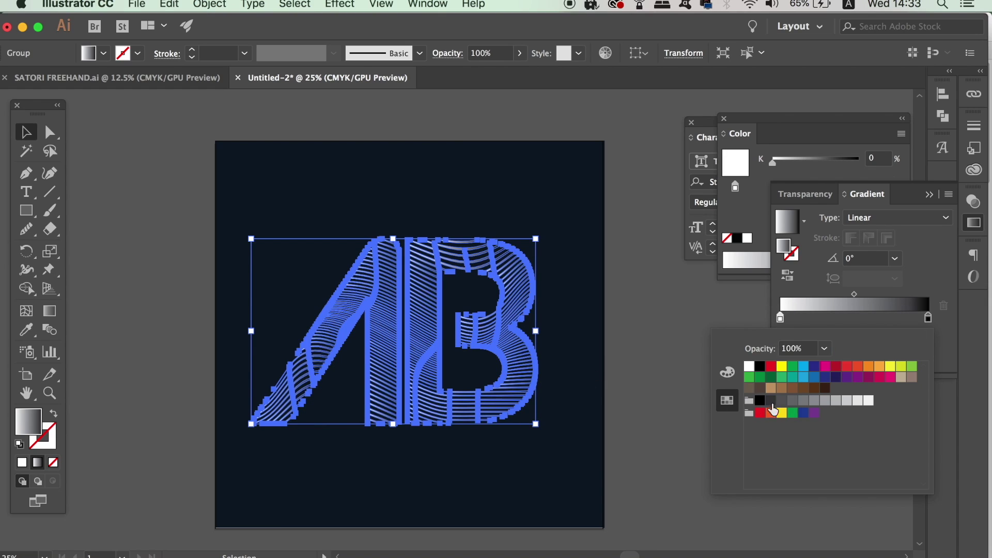
{"action": "left_click", "coordinate": [804, 367]}
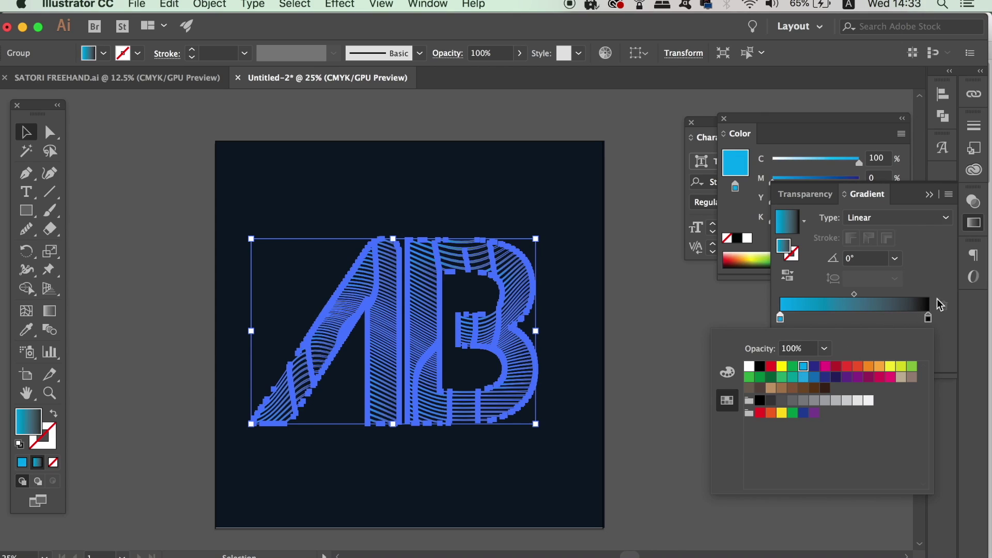
{"action": "left_click", "coordinate": [929, 319]}
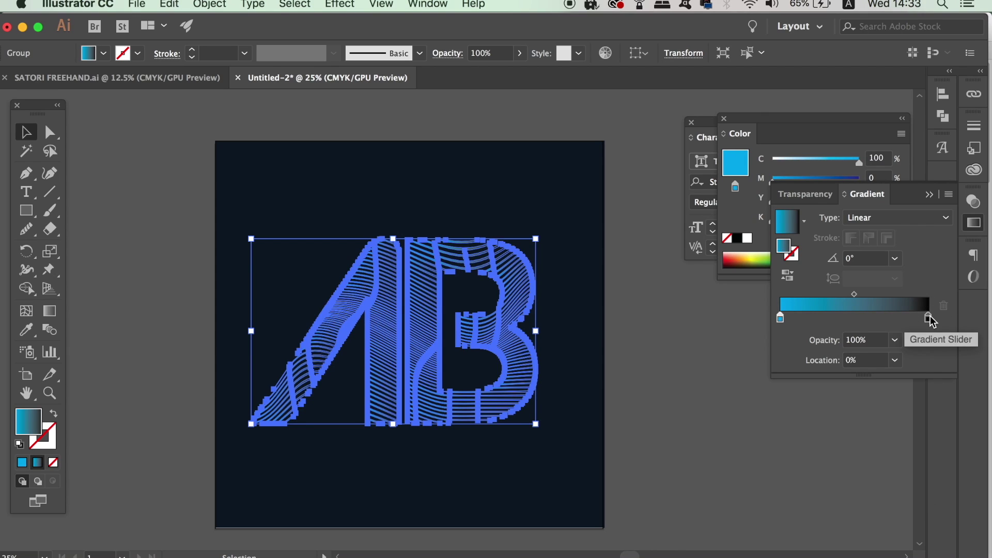
Set both the right and left gradient stops to magenta swatches.
{"action": "left_click", "coordinate": [929, 318]}
{"action": "double_click", "coordinate": [928, 317]}
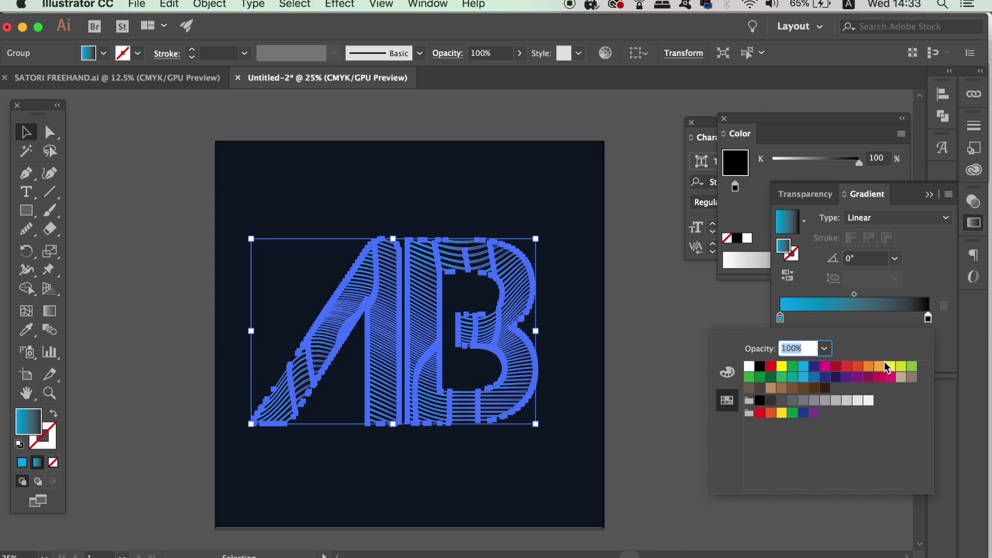
{"action": "left_click", "coordinate": [880, 378]}
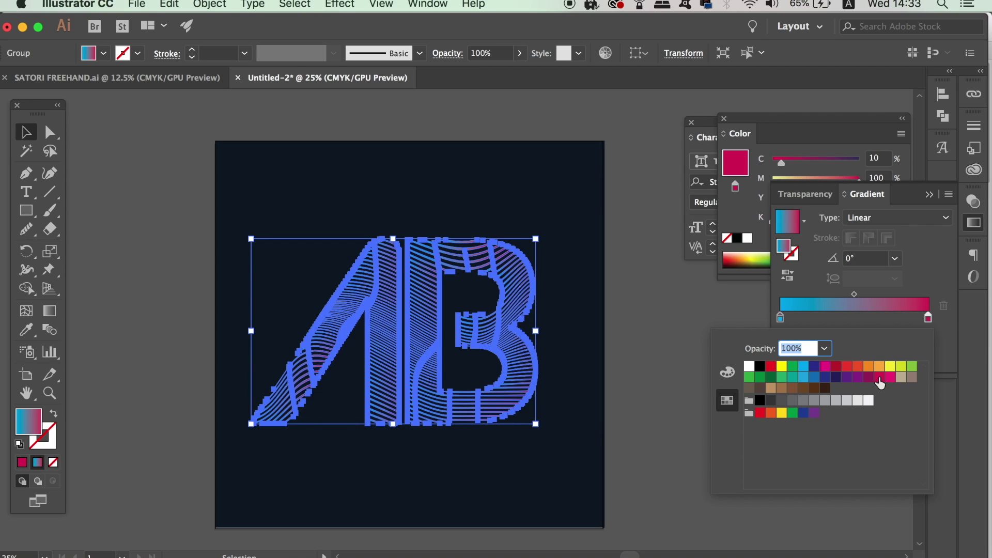
{"action": "left_click", "coordinate": [889, 377]}
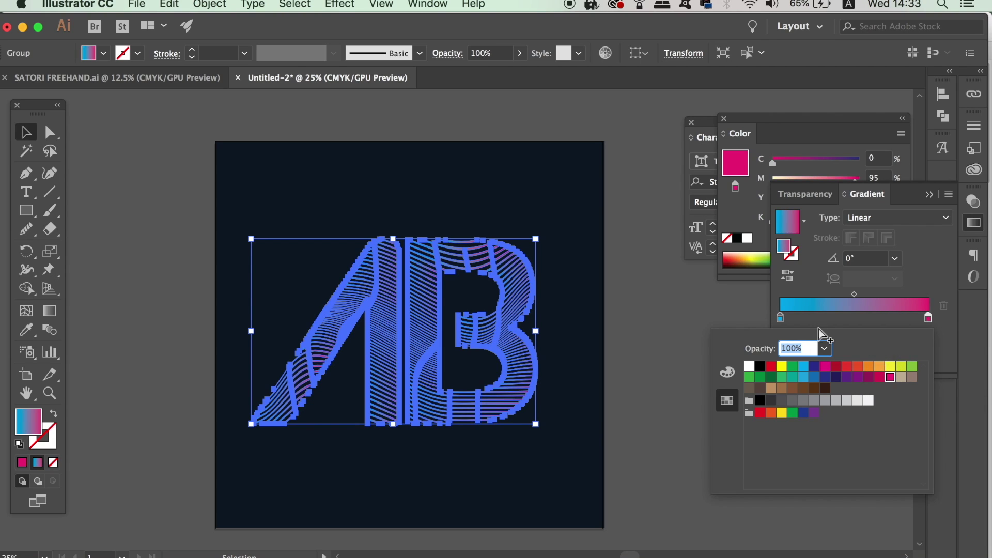
{"action": "double_click", "coordinate": [780, 318]}
{"action": "left_click", "coordinate": [868, 377]}
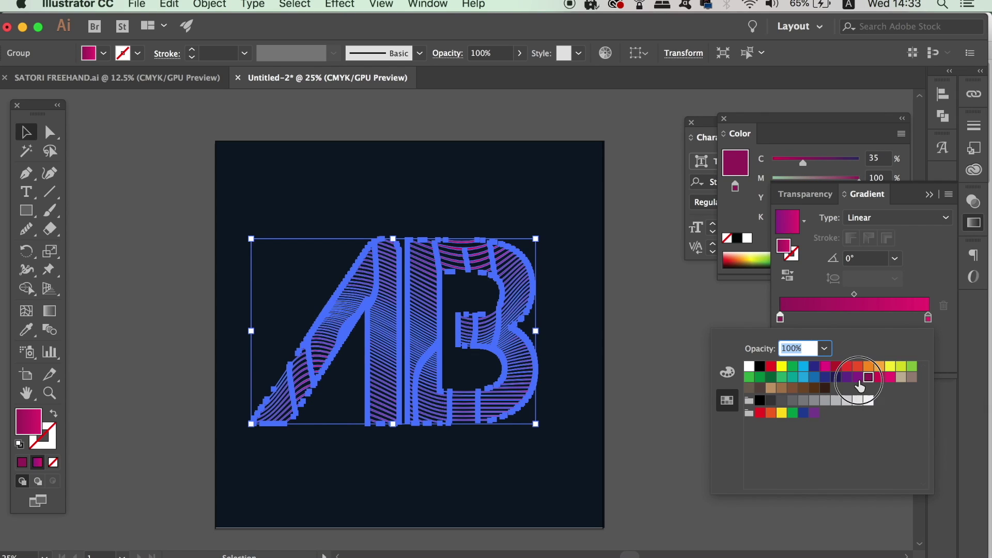
{"action": "left_click", "coordinate": [857, 377]}
{"action": "left_click", "coordinate": [868, 377]}
Darken the left stop to a deep plum, C46 M100 Y35 K22.
{"action": "double_click", "coordinate": [782, 318]}
{"action": "left_click", "coordinate": [727, 372]}
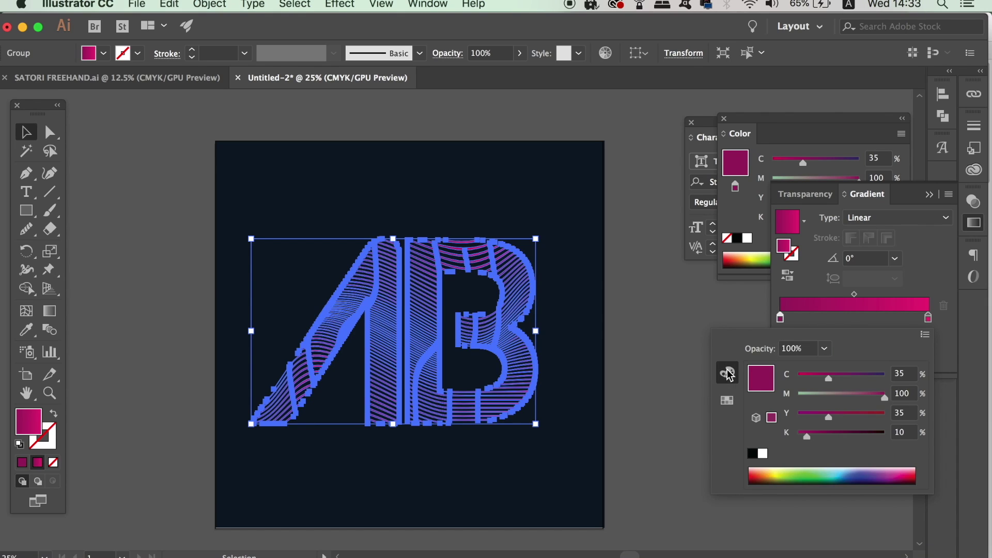
{"action": "left_click", "coordinate": [818, 437]}
{"action": "left_click", "coordinate": [839, 377]}
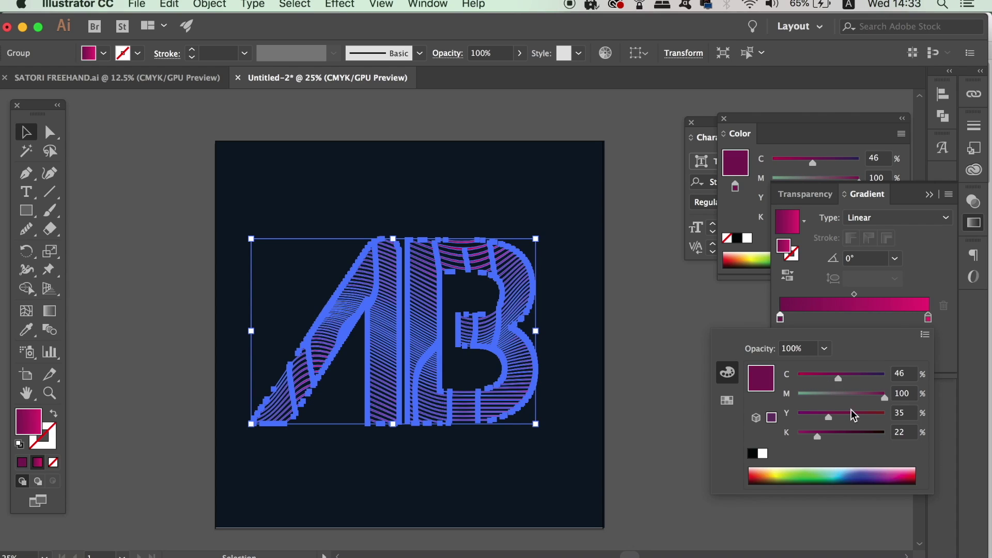
{"action": "left_click", "coordinate": [927, 289]}
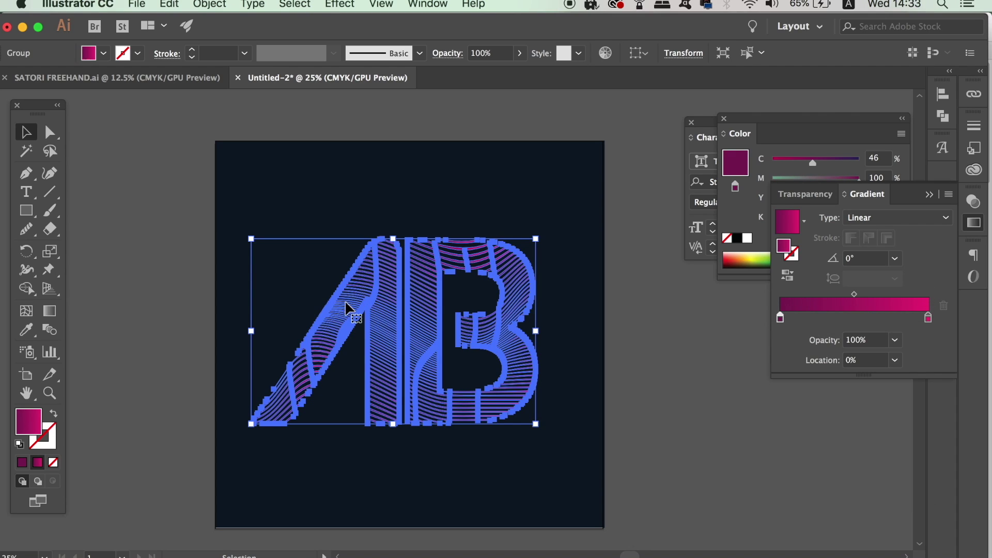
Drag the gradient from lower-left to upper-right across the AB lines and check the result.
{"action": "left_click", "coordinate": [55, 315]}
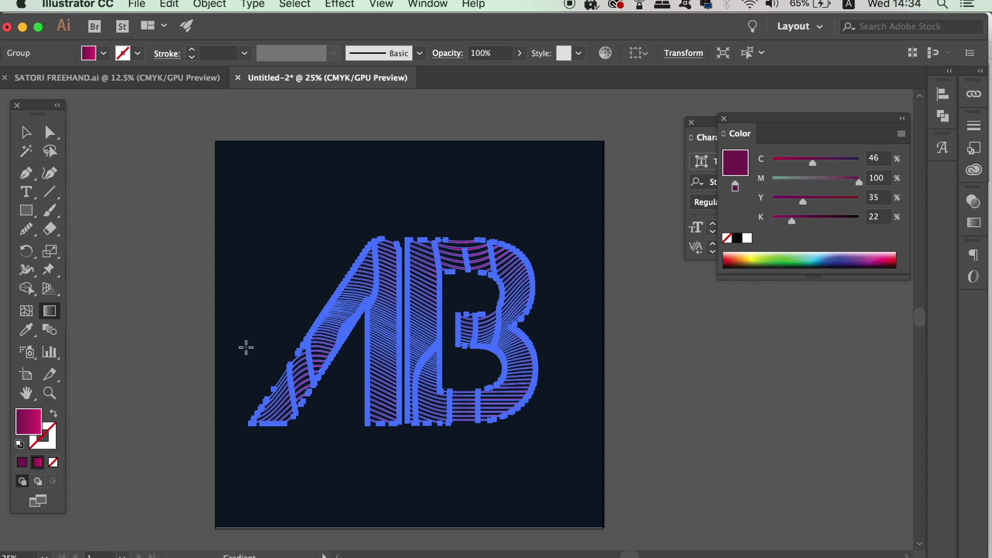
{"action": "left_click_drag", "start_coordinate": [236, 429], "coordinate": [565, 267]}
{"action": "left_click", "coordinate": [27, 132]}
{"action": "left_click", "coordinate": [147, 156]}
{"action": "key", "text": "super+minus"}
{"action": "key", "text": "super+minus"}
{"action": "key", "text": "super+minus"}
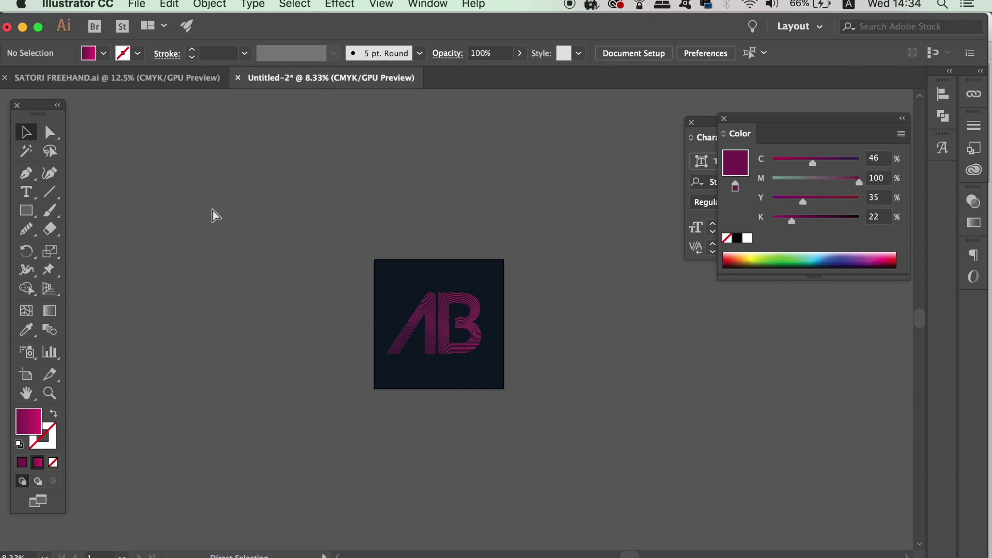
{"action": "key", "text": "super+equal"}
{"action": "key", "text": "super+equal"}
{"action": "key", "text": "super+equal"}
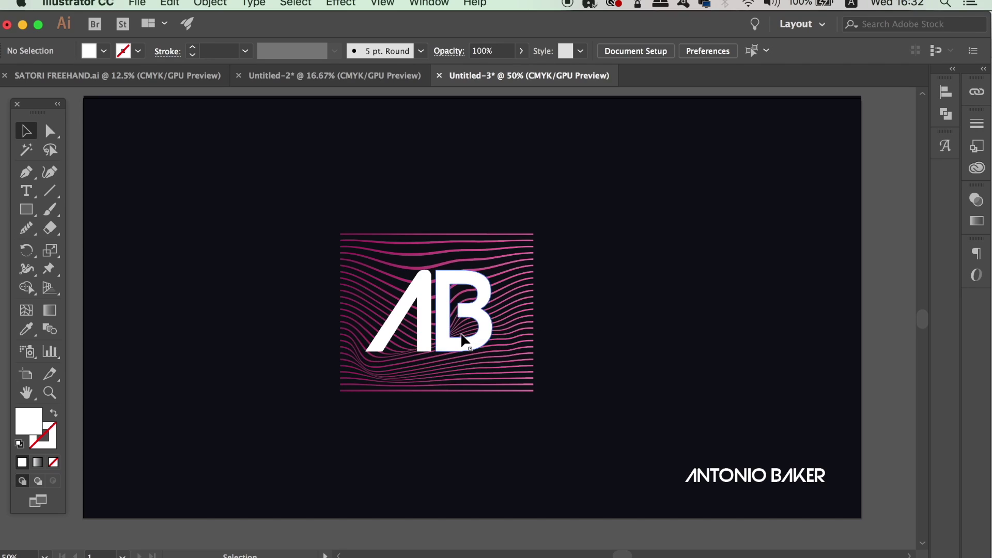
Nudge the white AB group slightly right and down, and scale it up from its top-right corner.
{"action": "left_click", "coordinate": [451, 330]}
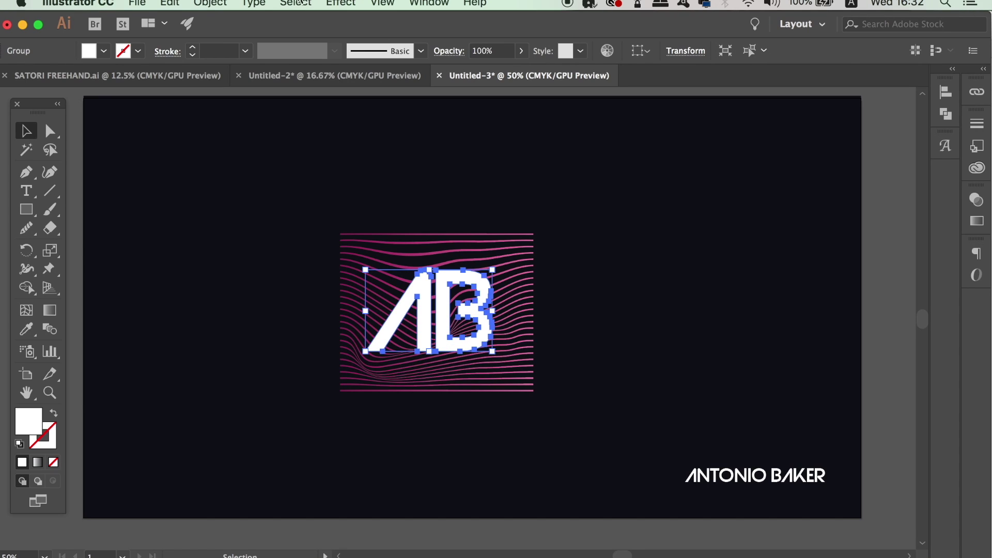
{"action": "left_click", "coordinate": [254, 3]}
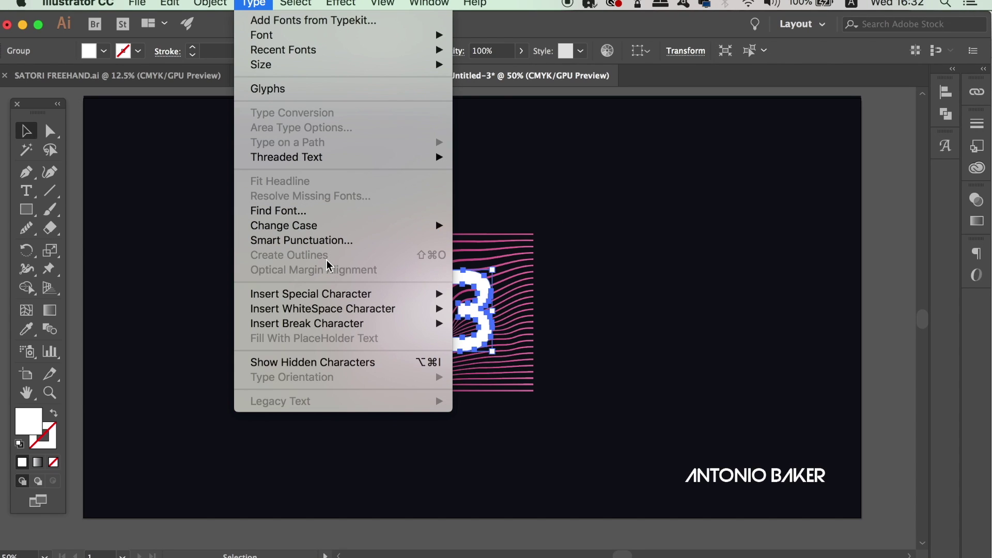
{"action": "left_click", "coordinate": [644, 260]}
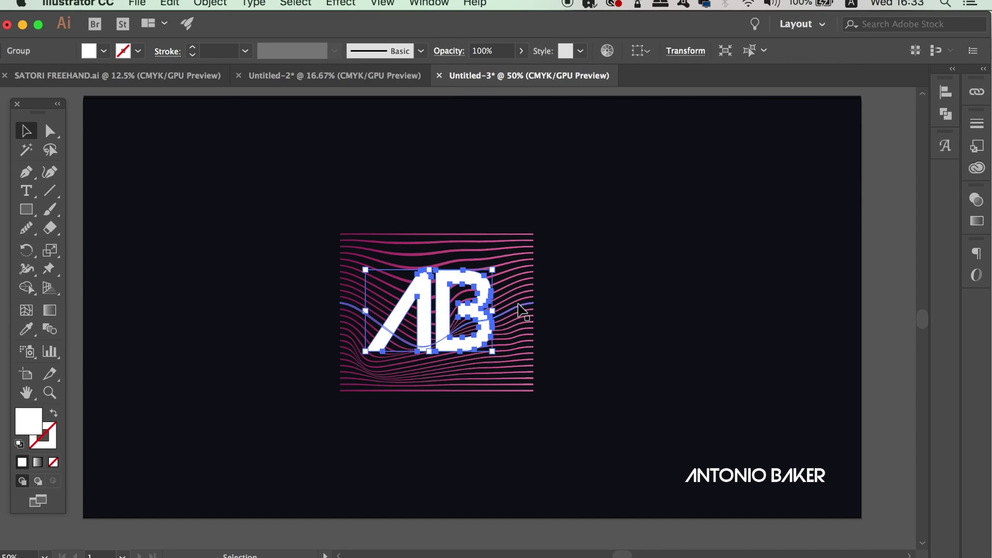
{"action": "left_click_drag", "start_coordinate": [482, 325], "coordinate": [489, 331]}
{"action": "mouse_move", "coordinate": [499, 275]}
{"action": "left_mouse_down"}
{"action": "mouse_move", "coordinate": [504, 261]}
{"action": "mouse_move", "coordinate": [505, 270]}
{"action": "left_mouse_up"}
{"action": "left_click", "coordinate": [746, 304]}
{"action": "left_click", "coordinate": [503, 338]}
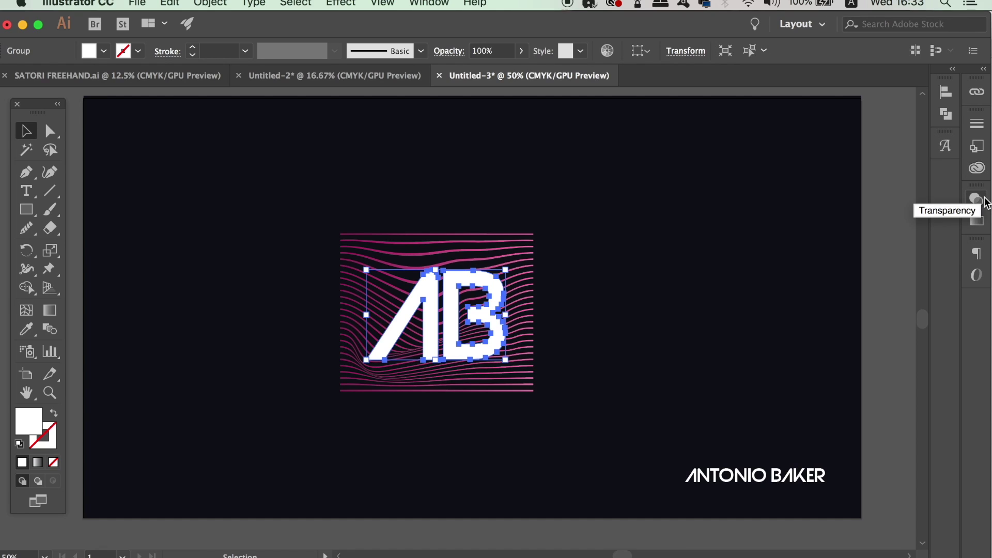
Set the white AB letters' blend mode to Overlay in the Transparency panel.
{"action": "left_click", "coordinate": [985, 201]}
{"action": "left_click", "coordinate": [429, 3]}
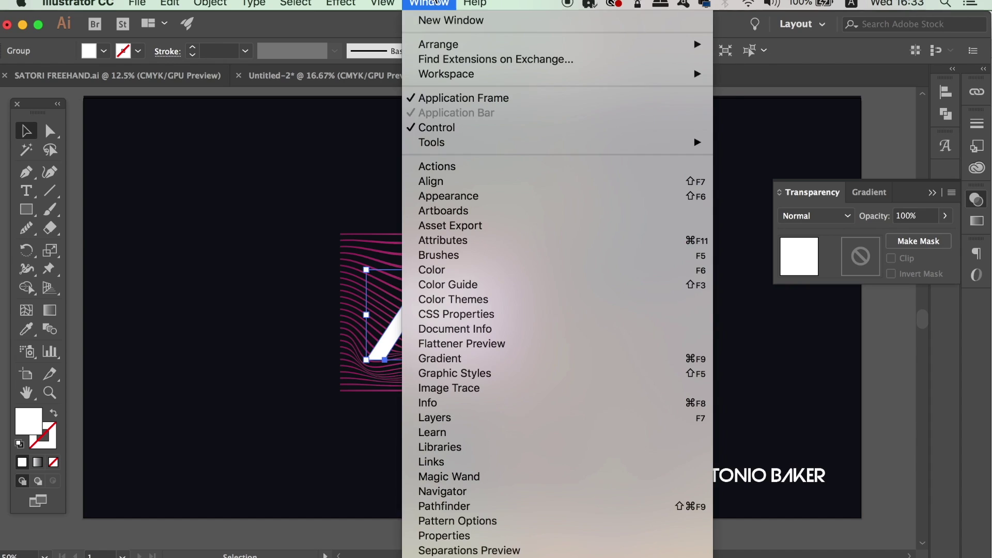
{"action": "scroll", "coordinate": [554, 475], "scroll_direction": "down", "scroll_amount": 5}
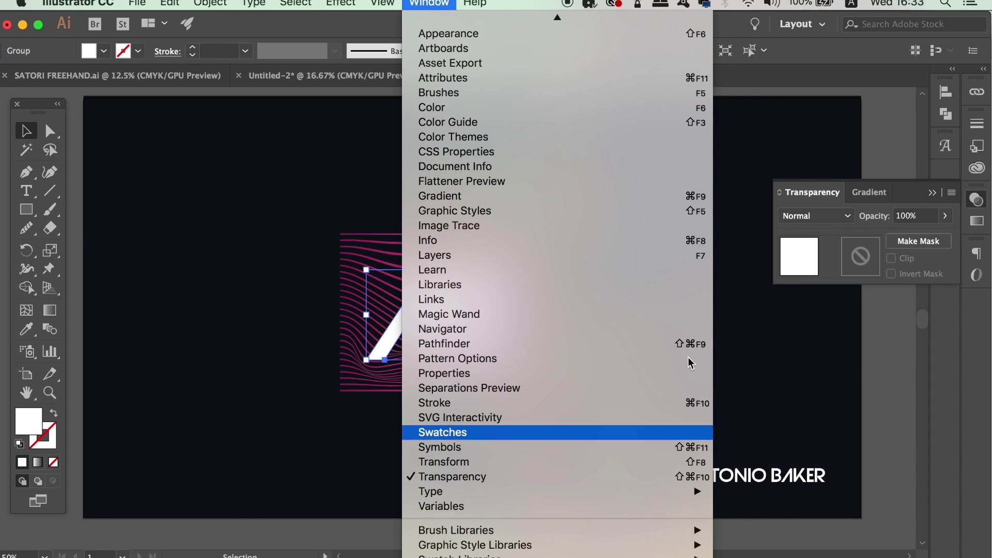
{"action": "left_click", "coordinate": [847, 215]}
{"action": "left_click", "coordinate": [839, 216]}
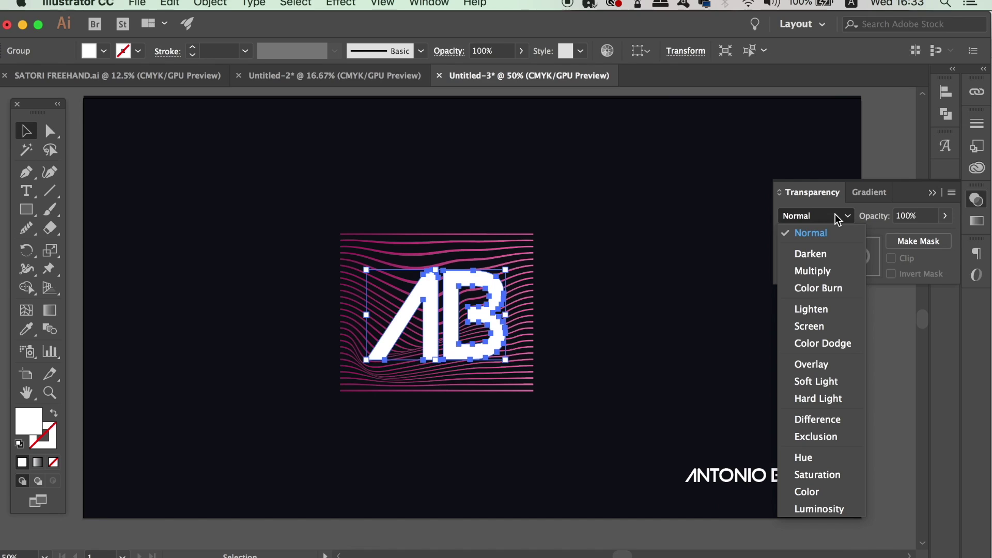
{"action": "left_click", "coordinate": [831, 365]}
{"action": "left_click", "coordinate": [736, 363]}
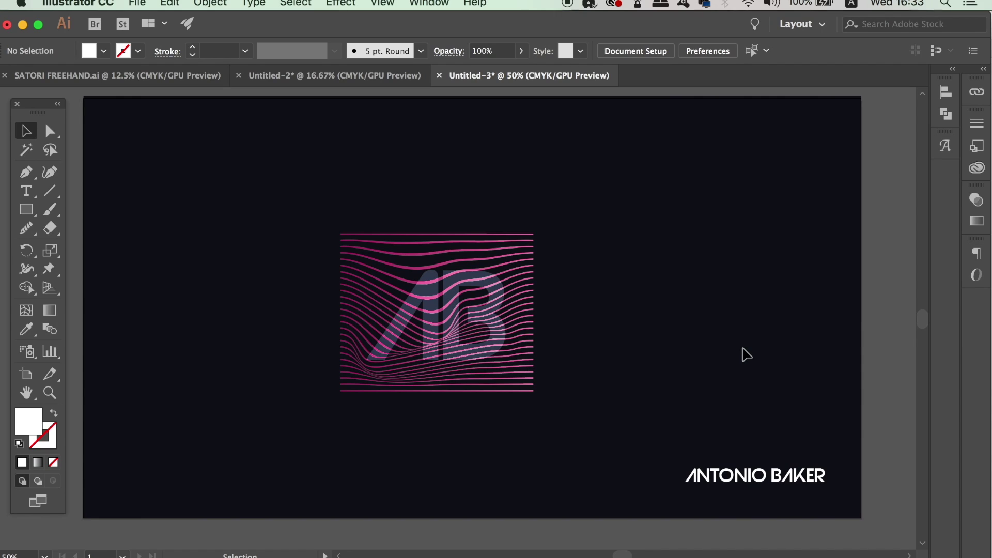
Undo the Overlay and fill the AB letters with the navy background colour using the Eyedropper.
{"action": "key", "text": "super+z"}
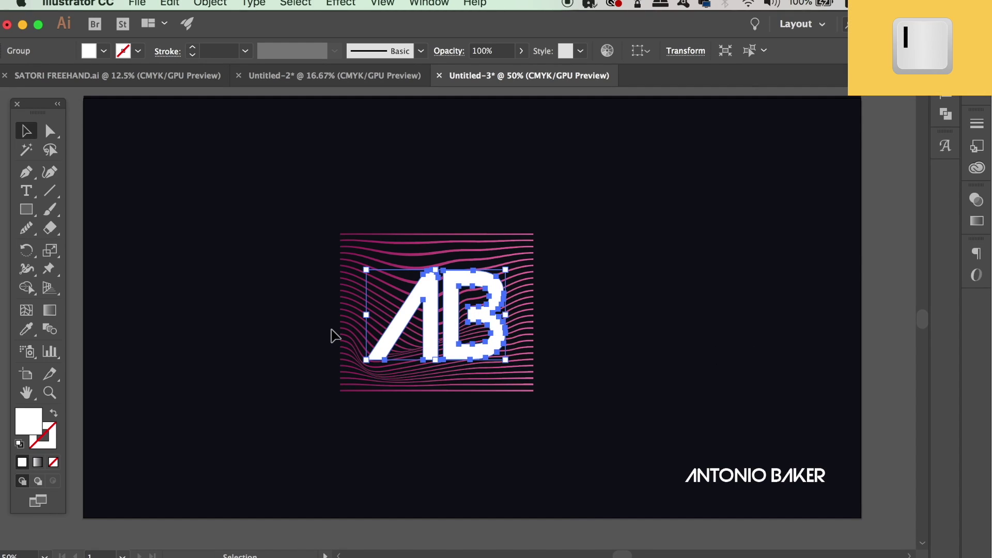
{"action": "key", "text": "i"}
{"action": "left_click", "coordinate": [202, 235]}
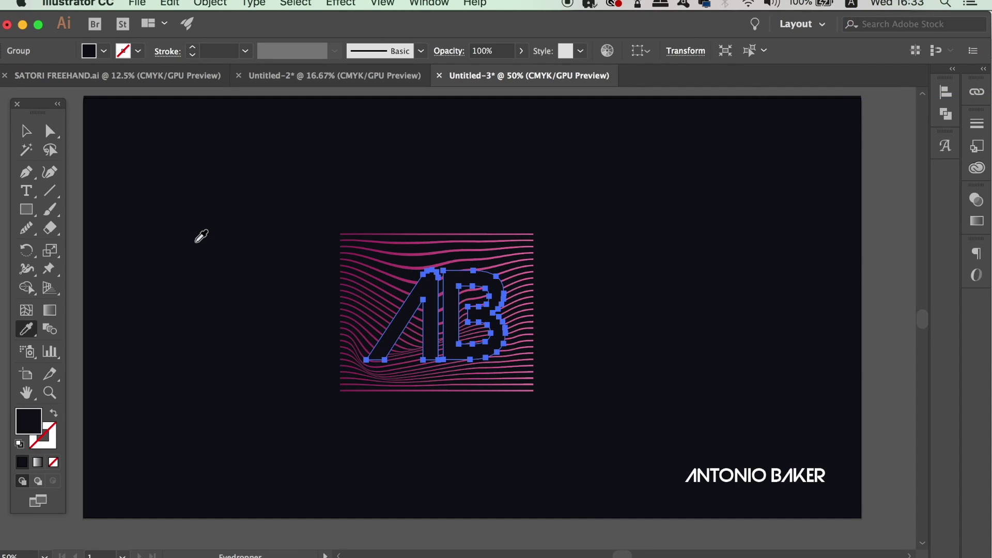
{"action": "key", "text": "v"}
{"action": "left_click", "coordinate": [195, 248]}
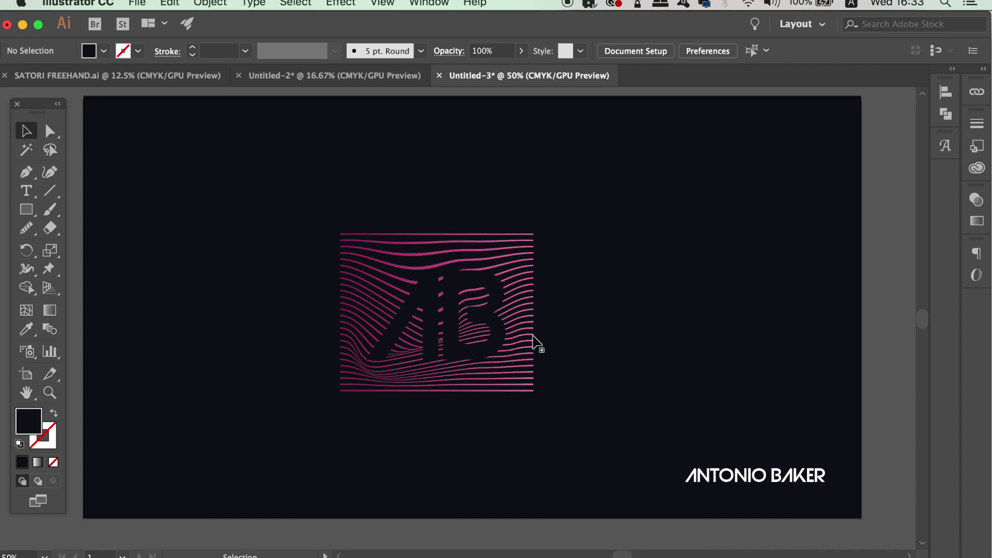
Set the dark AB group's Transparency blend mode to Overlay.
{"action": "left_click", "coordinate": [496, 345]}
{"action": "left_click", "coordinate": [976, 199]}
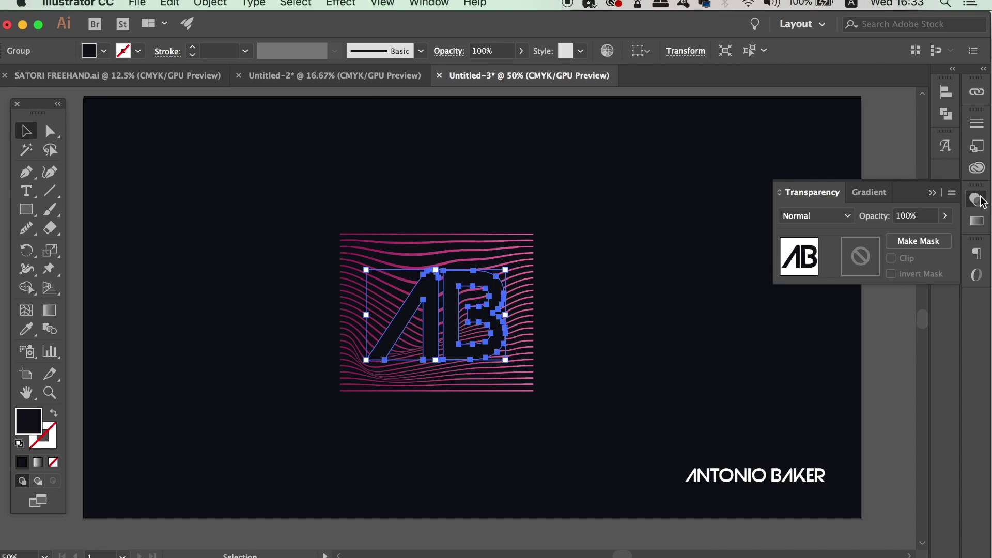
{"action": "left_click", "coordinate": [844, 215]}
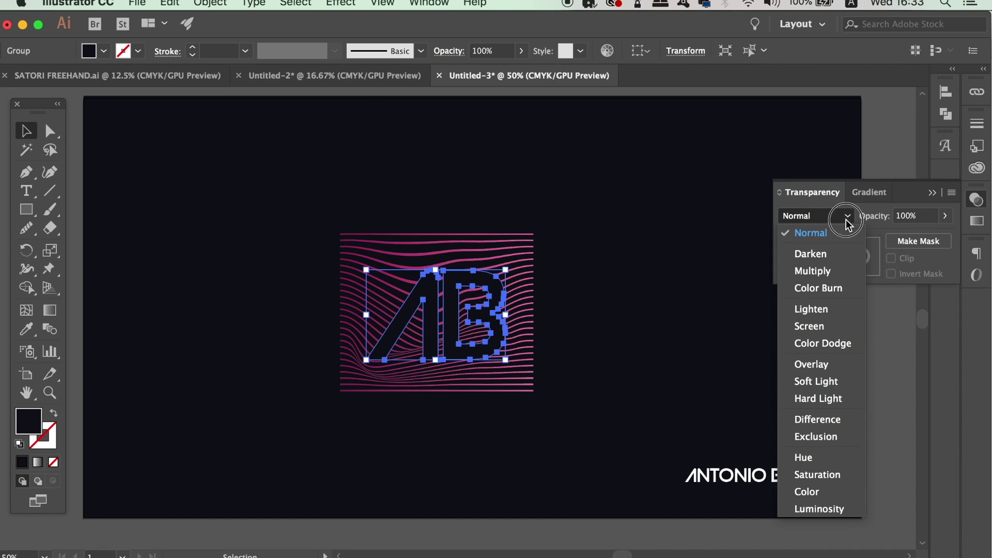
{"action": "left_click", "coordinate": [848, 366]}
{"action": "left_click", "coordinate": [762, 373]}
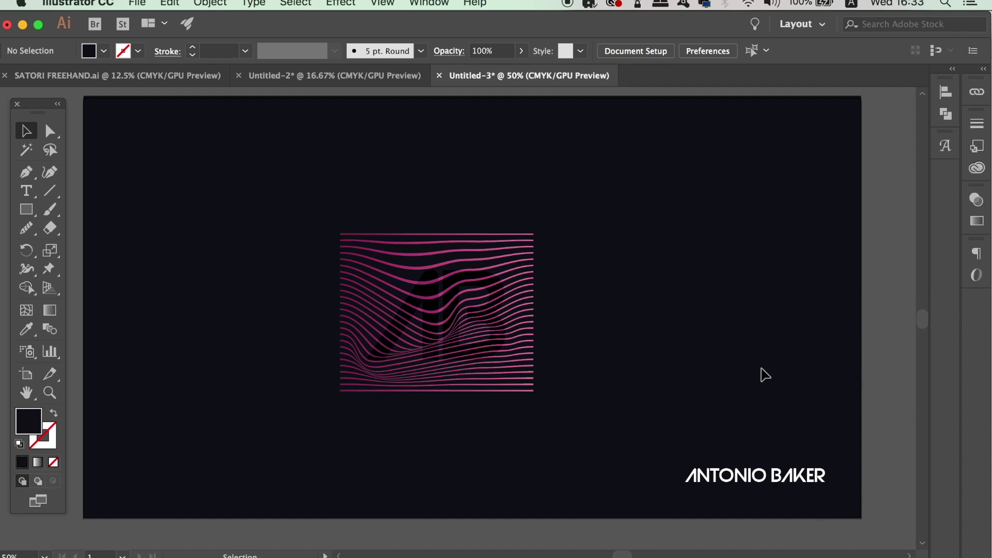
{"action": "key", "text": "super+minus"}
{"action": "key", "text": "super+minus"}
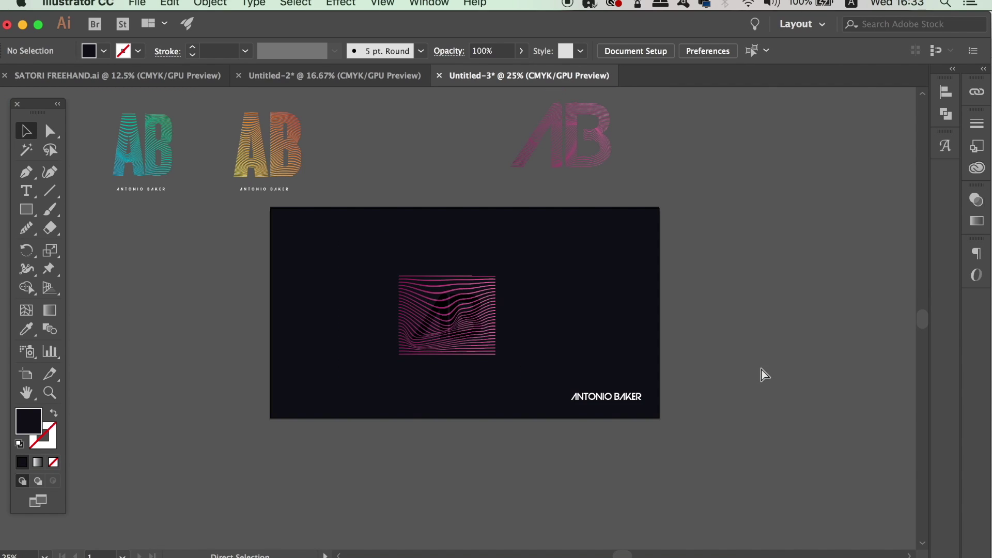
Nudge the dark AB letter group slightly left and up.
{"action": "key", "text": "super+equal"}
{"action": "key", "text": "super+equal"}
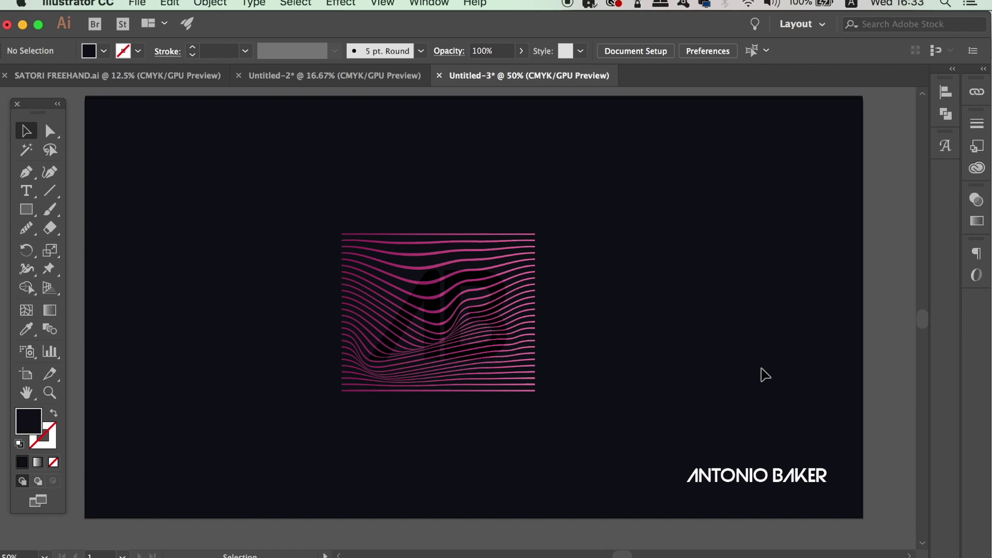
{"action": "left_click", "coordinate": [446, 340]}
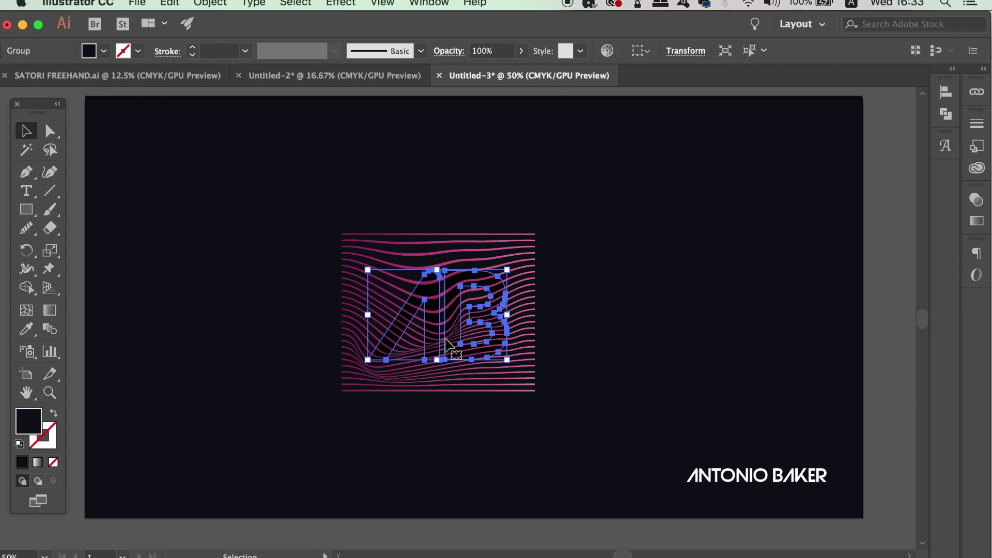
{"action": "key", "text": "Left"}
{"action": "key", "text": "Left"}
{"action": "key", "text": "Left"}
{"action": "key", "text": "Up"}
{"action": "key", "text": "Up"}
{"action": "key", "text": "Up"}
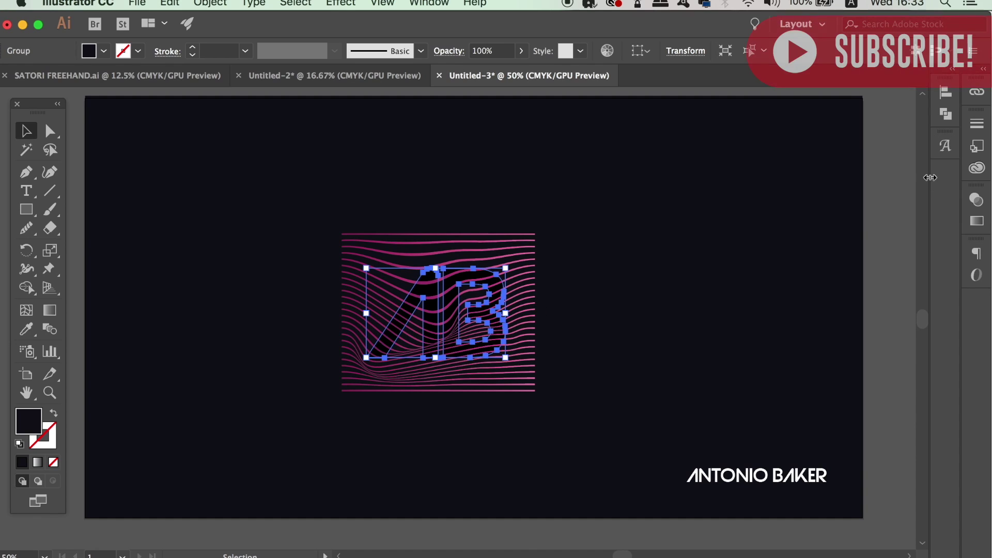
Set the AB group's Transparency blend mode to Difference and preview it on the artboard.
{"action": "left_click", "coordinate": [976, 199]}
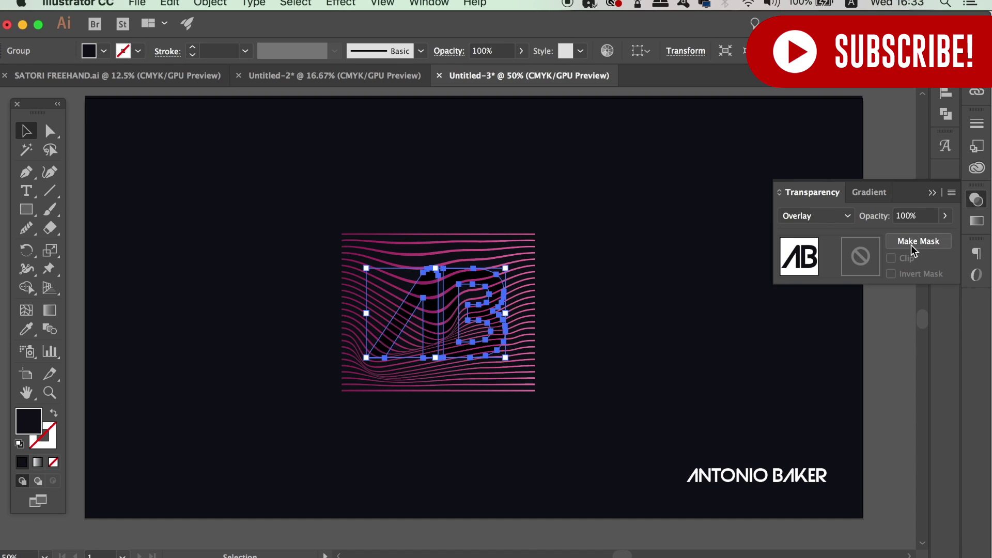
{"action": "left_click", "coordinate": [842, 215]}
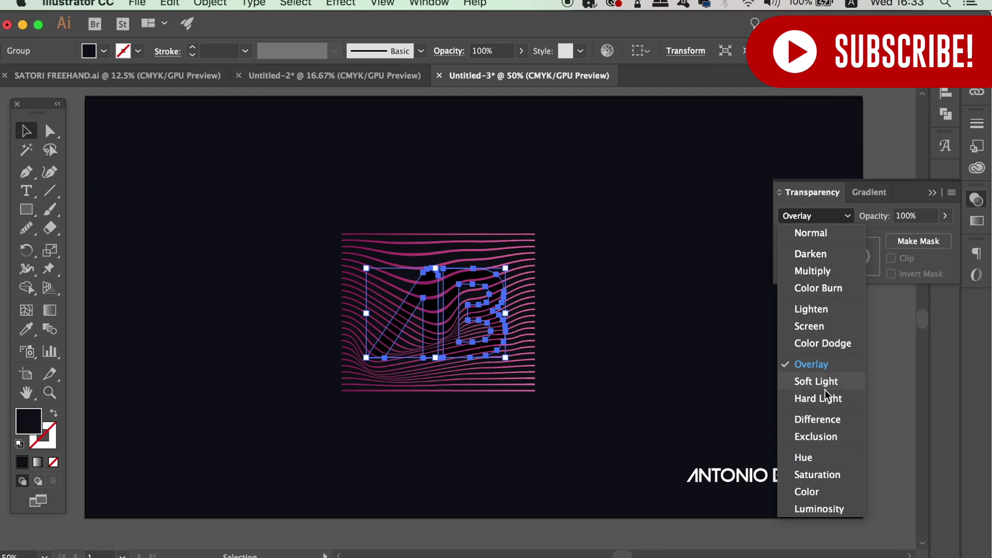
{"action": "left_click", "coordinate": [826, 419]}
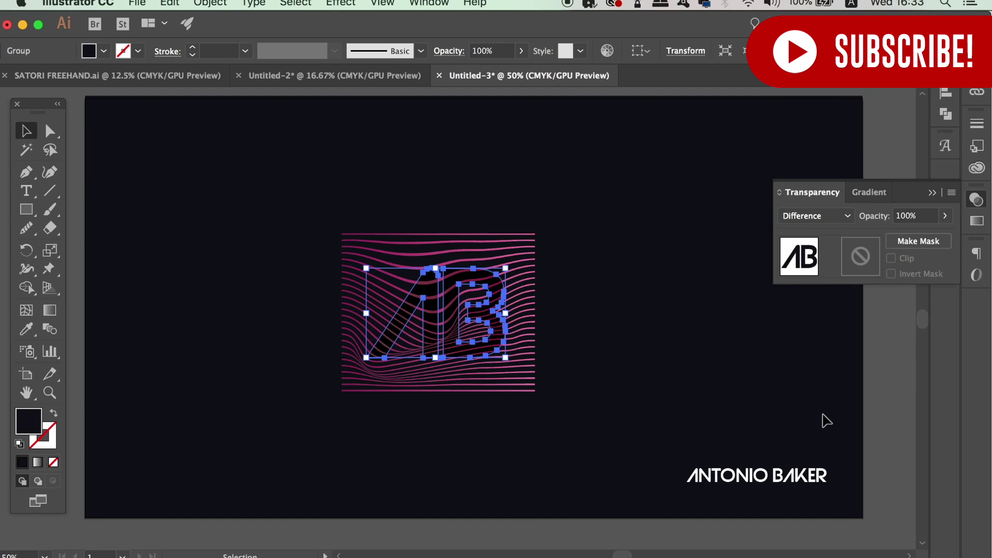
{"action": "left_click", "coordinate": [753, 387]}
{"action": "key", "text": "super+minus"}
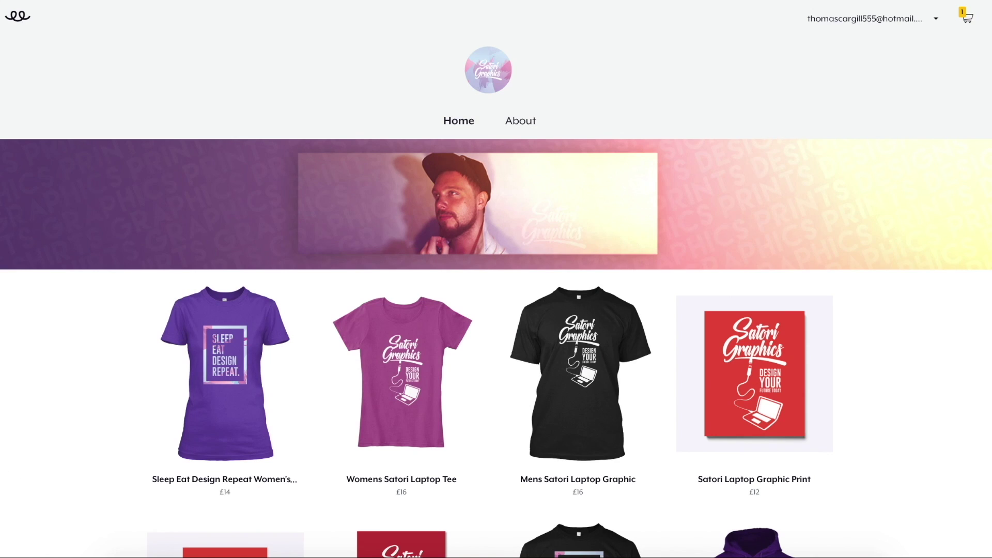
Scroll down the Teespring store to show the poster, sticker, tee and hoodie.
{"action": "scroll", "coordinate": [496, 279], "scroll_direction": "down", "scroll_amount": 5}
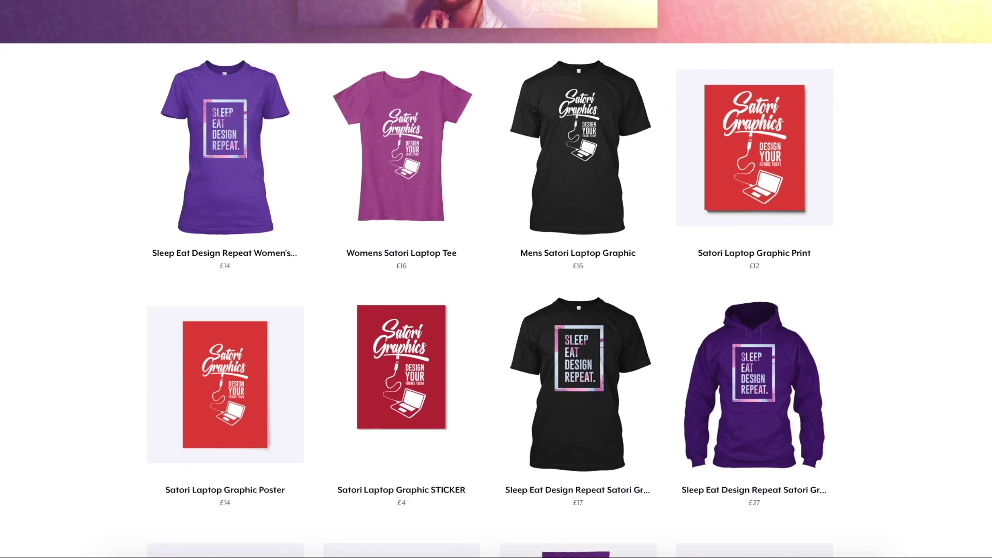
{"action": "scroll", "coordinate": [496, 279], "scroll_direction": "down", "scroll_amount": 1}
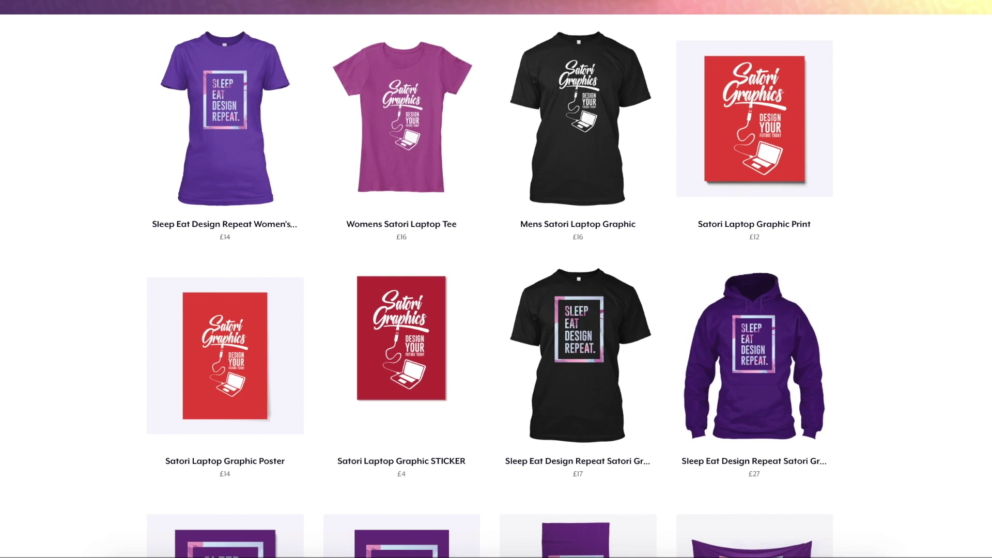